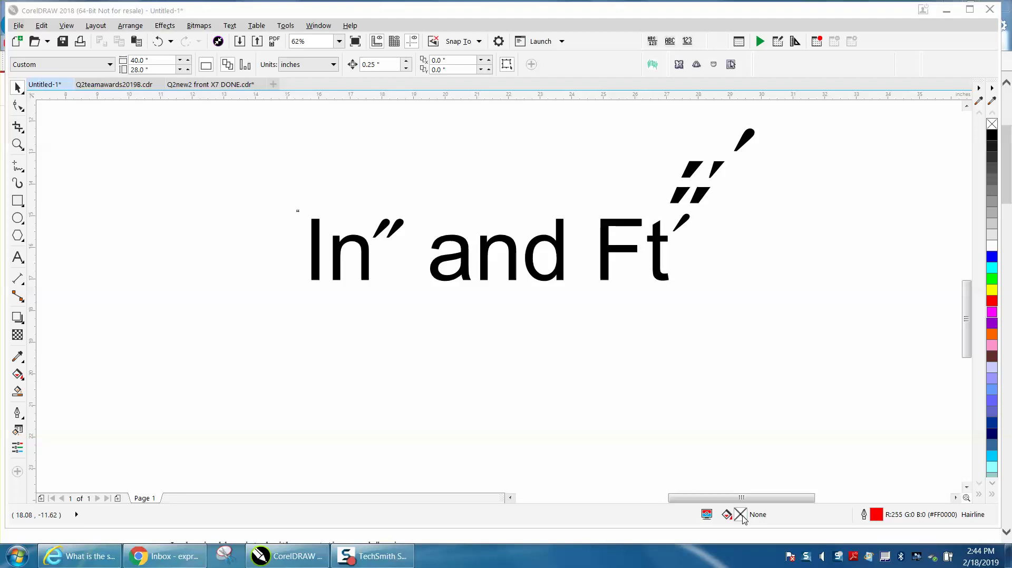
- Zoom in on the In″ and Ft′ heading and start a new Arial 24 pt text below it
left_click(16, 146)
left_click_drag(232, 178, 791, 341)
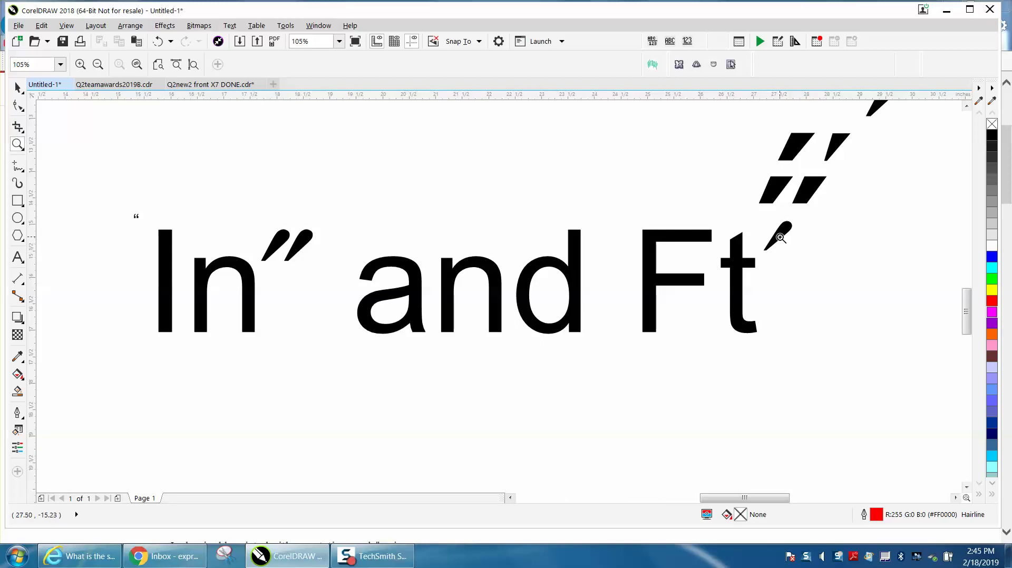
left_click(17, 256)
left_click(451, 410)
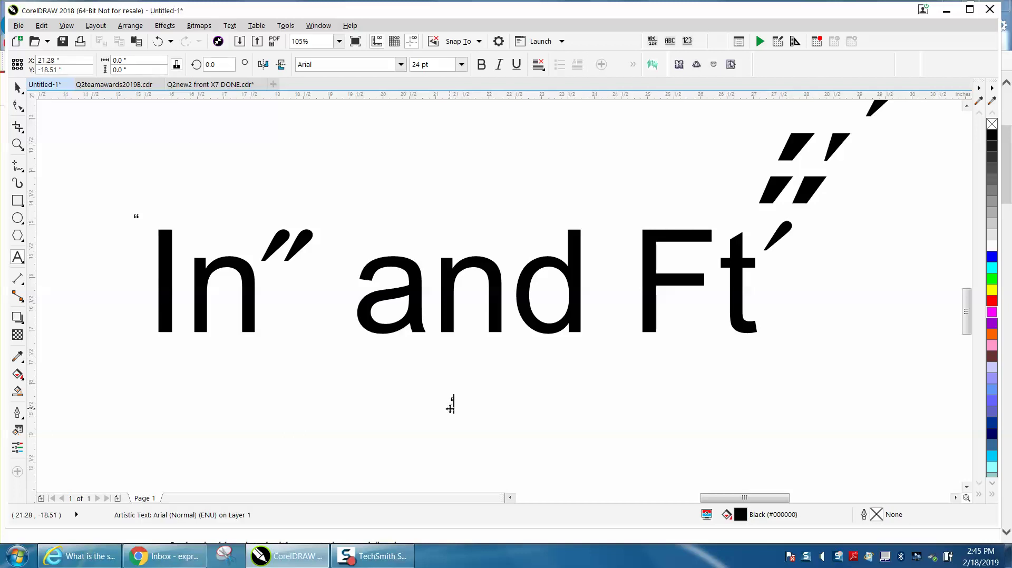
- Type an enlarged curly quote mark below the heading, then delete it
left_click_drag(456, 409, 579, 452)
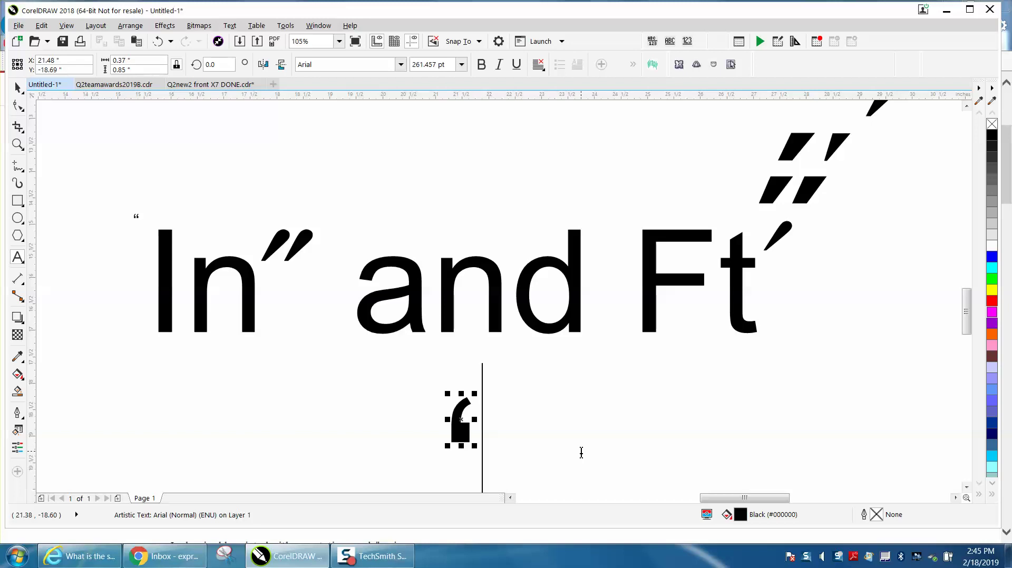
type("\"")
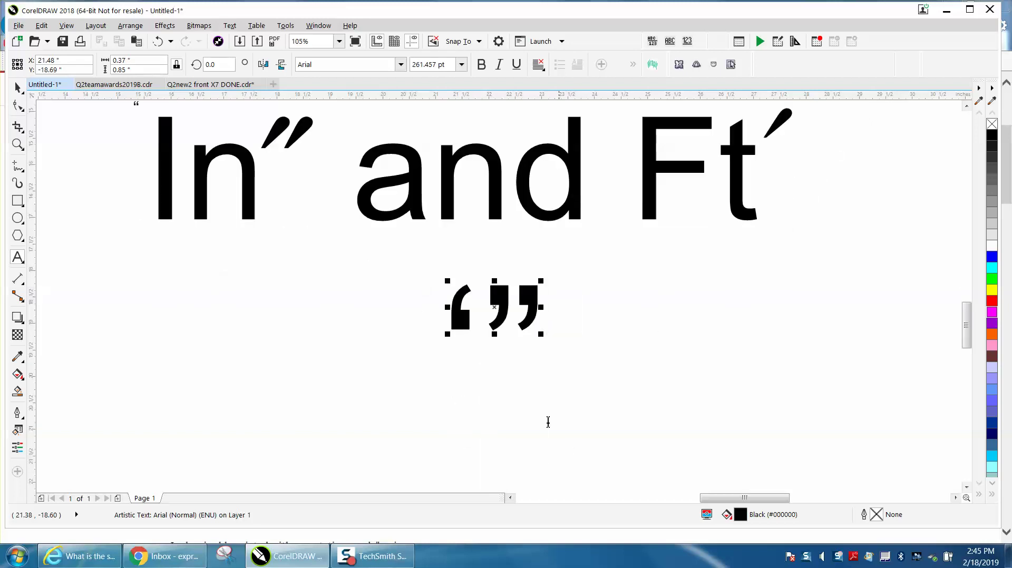
scroll(515, 388, "down", 2)
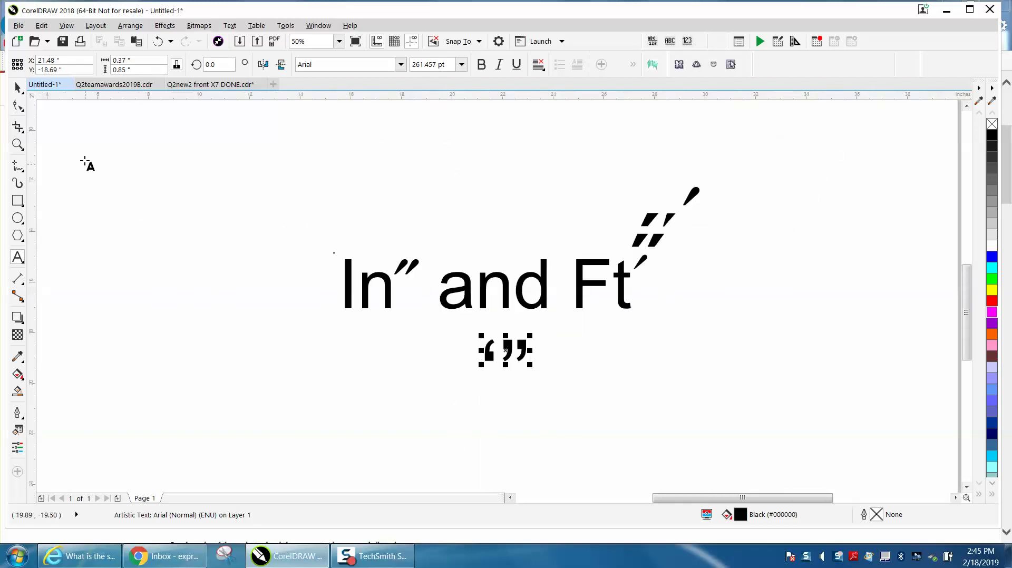
left_click(17, 87)
key("Delete")
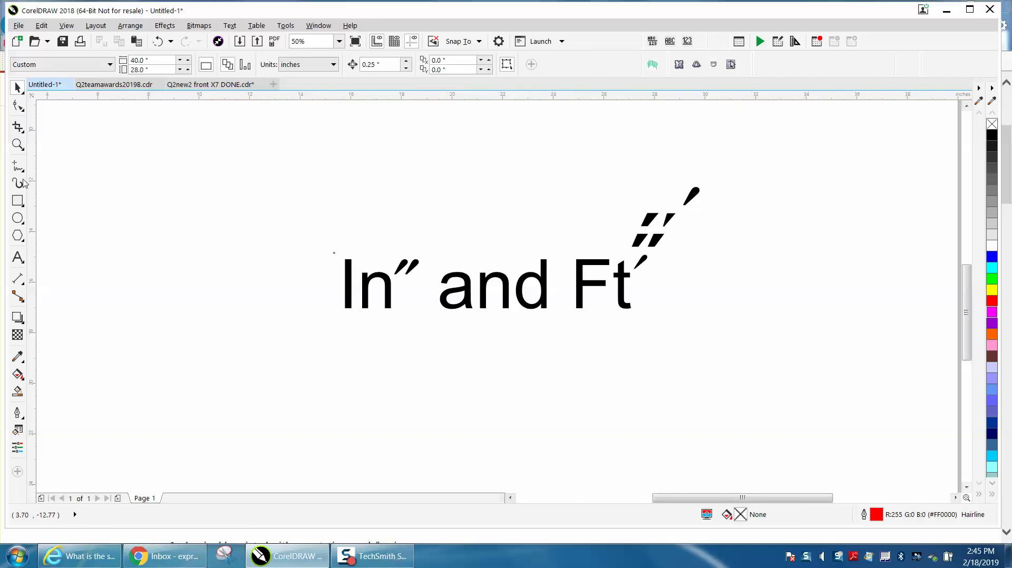
- Zoom into the heading, check the font of each prime mark, and open the Text menu
left_click(18, 144)
left_click_drag(272, 169, 928, 391)
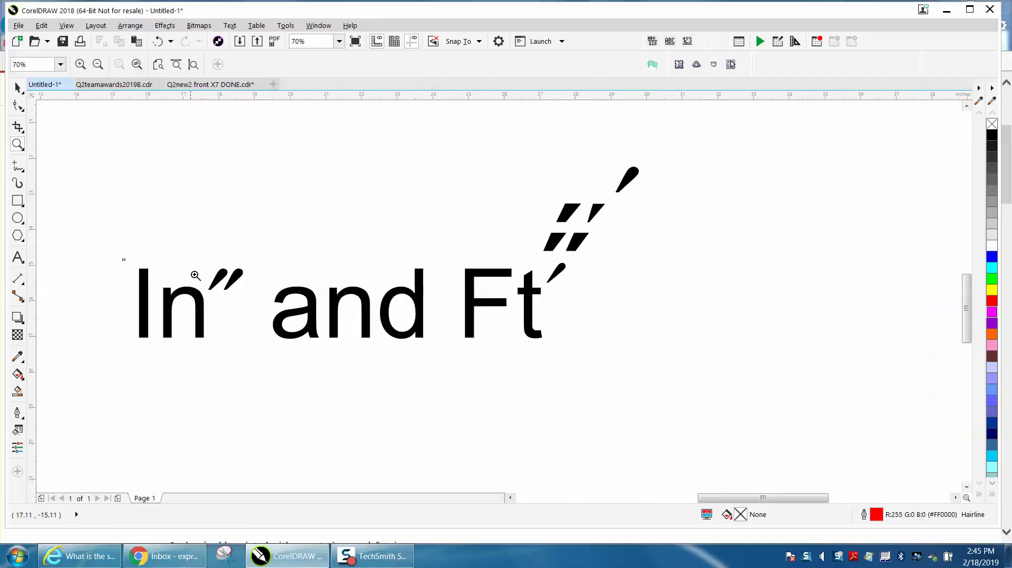
left_click(18, 87)
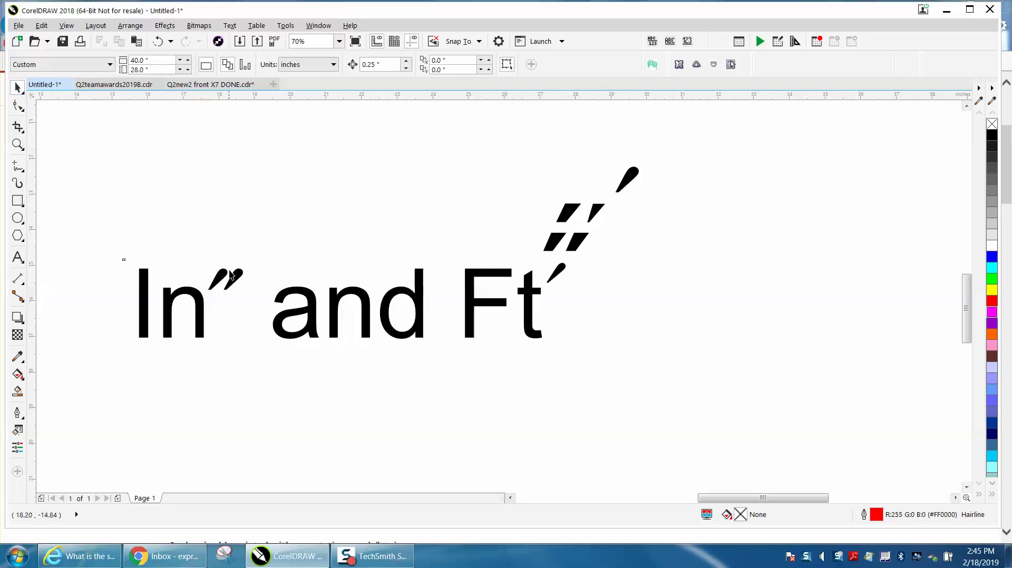
left_click(237, 278)
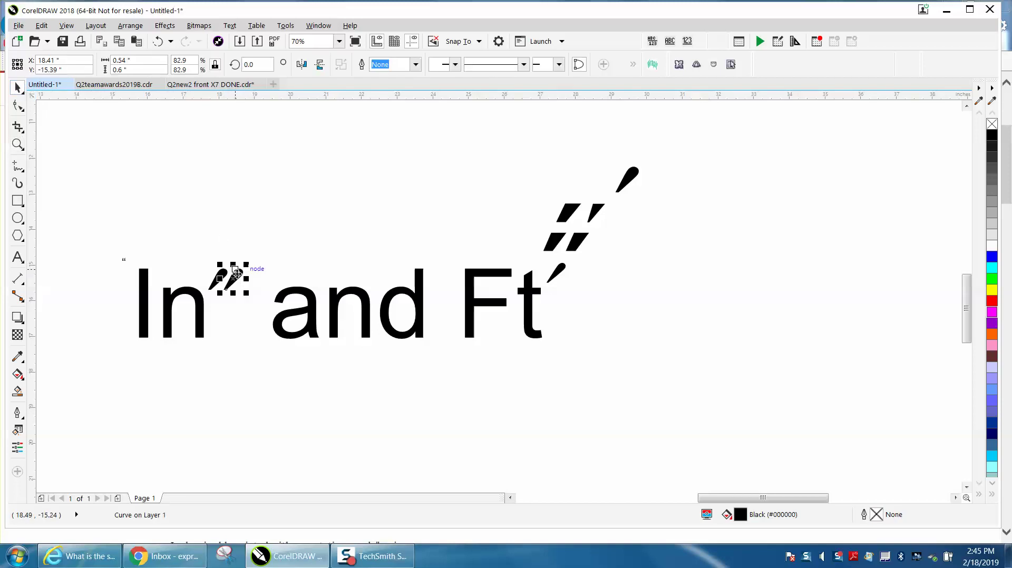
left_click(557, 273)
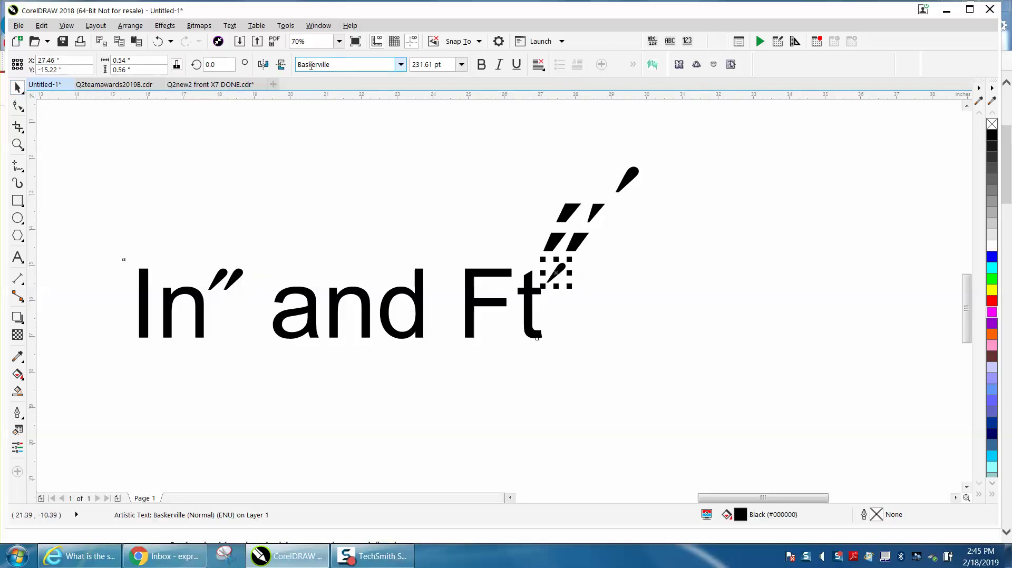
left_click(583, 248)
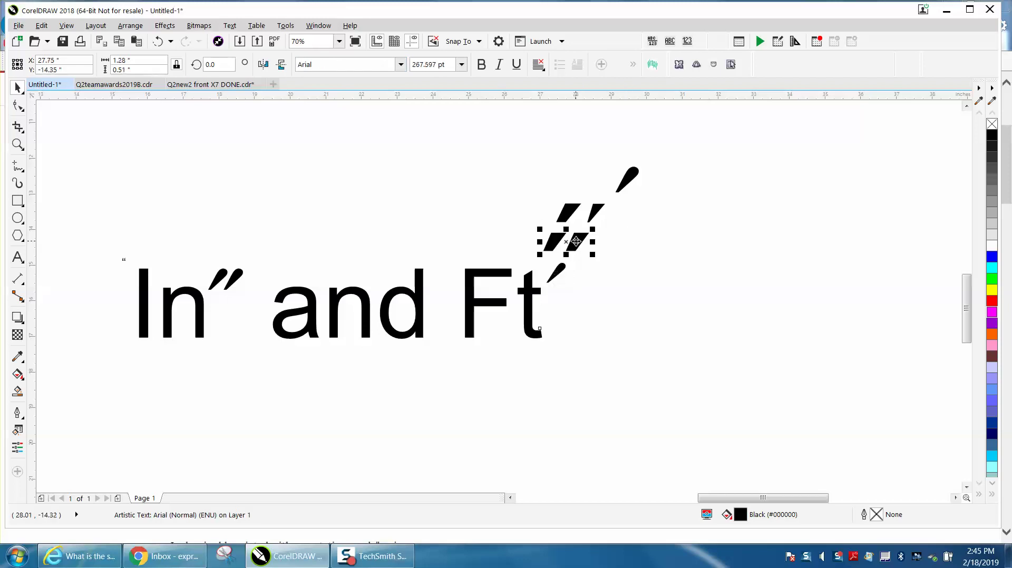
left_click(597, 213)
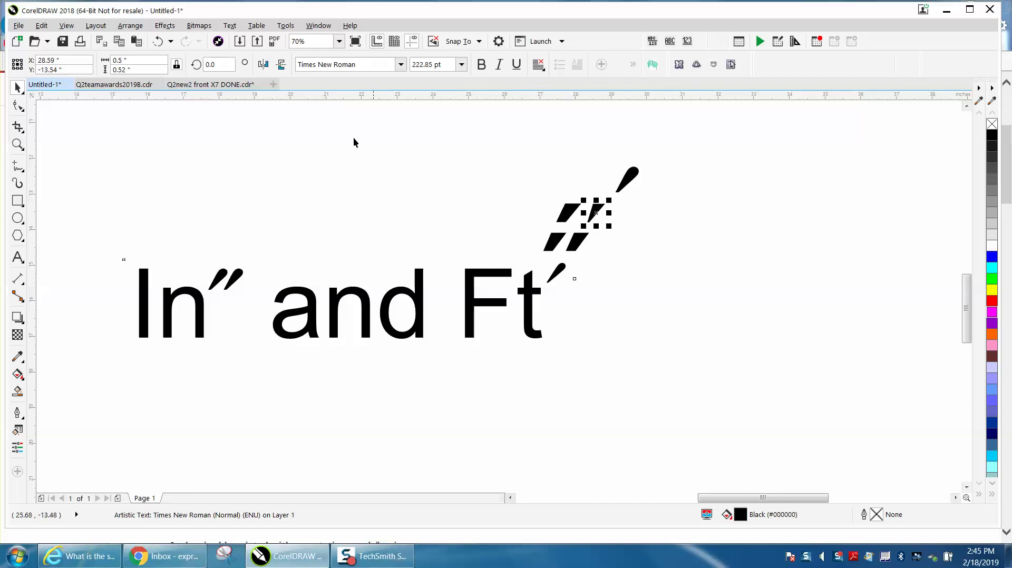
left_click(230, 26)
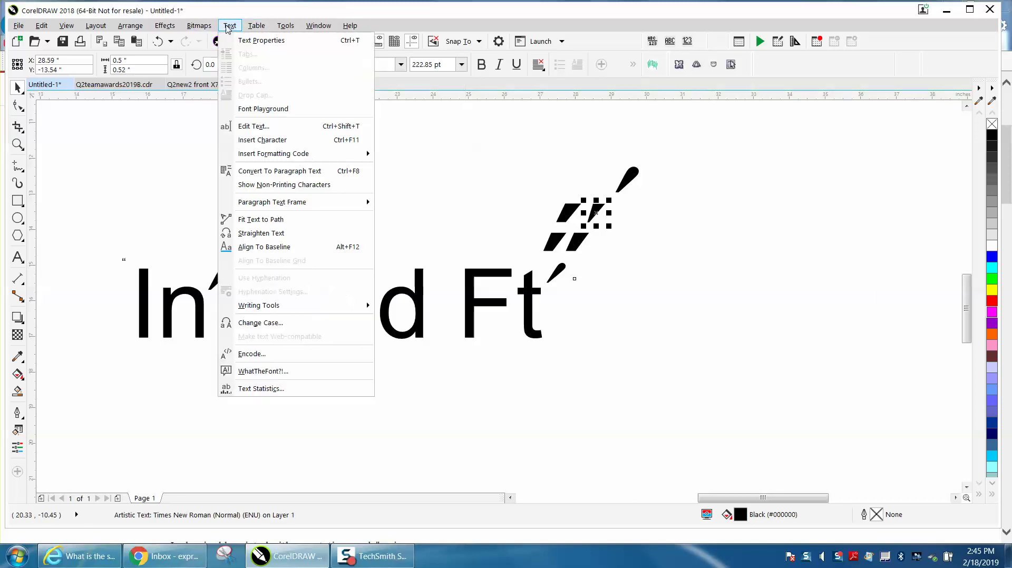
- Open the Insert Character docker from the Text menu to show the Baskerville glyph set
mouse_move(270, 154)
left_click(268, 139)
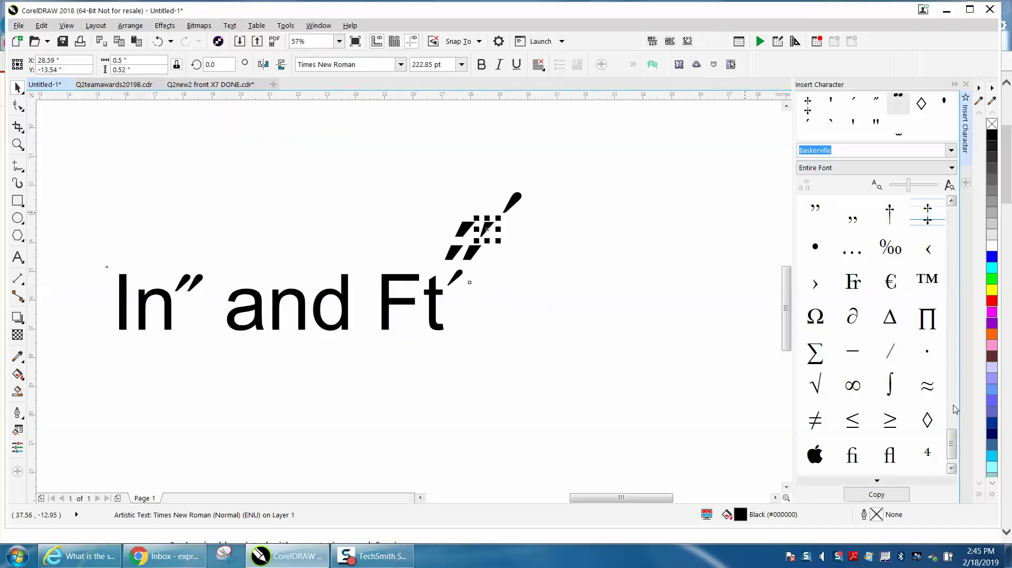
left_click_drag(951, 438, 962, 311)
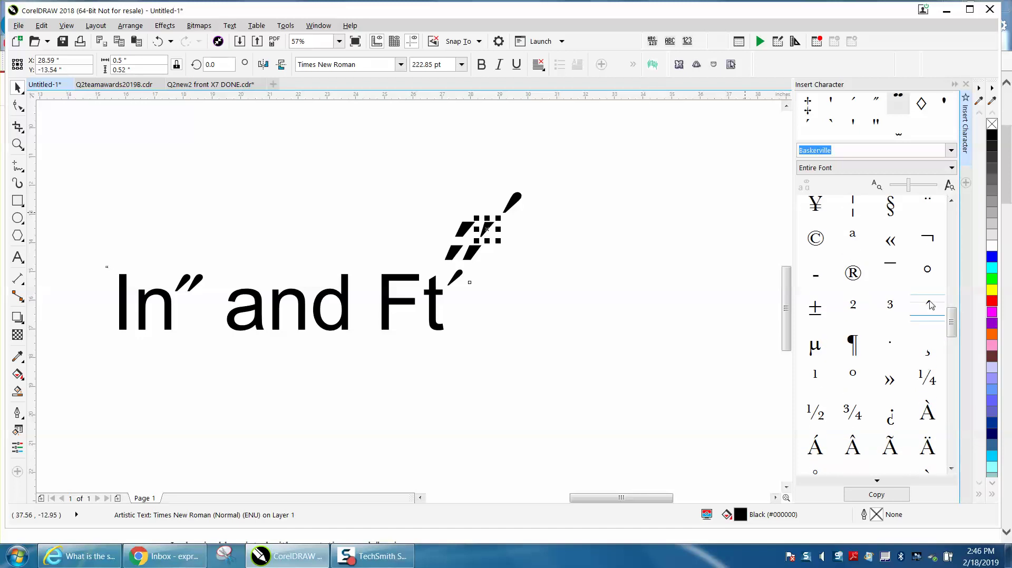
- Drag a large Baskerville prime glyph from the docker onto the page above In
left_click_drag(896, 301, 180, 230)
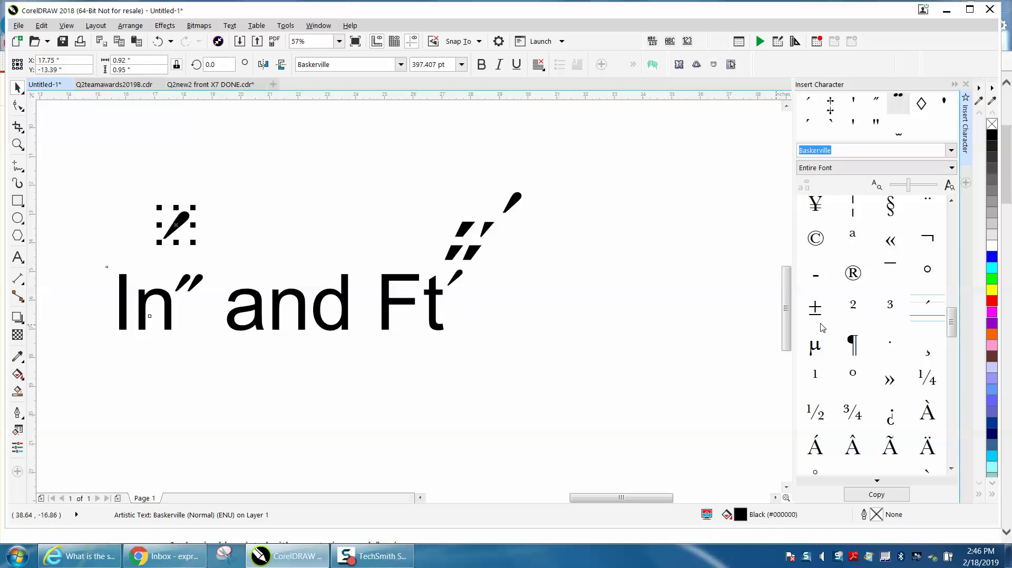
left_click_drag(953, 322, 956, 304)
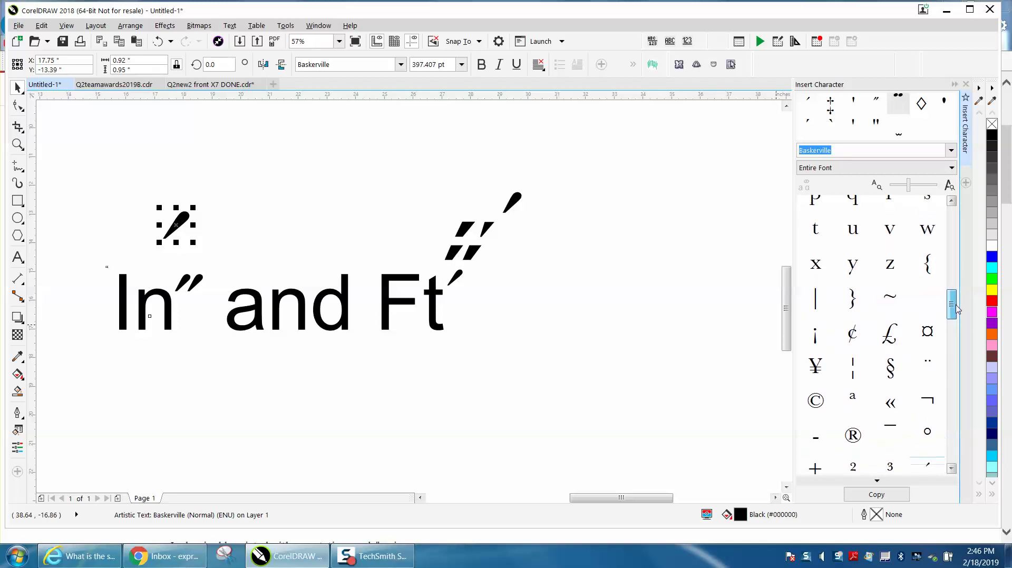
left_click(951, 151)
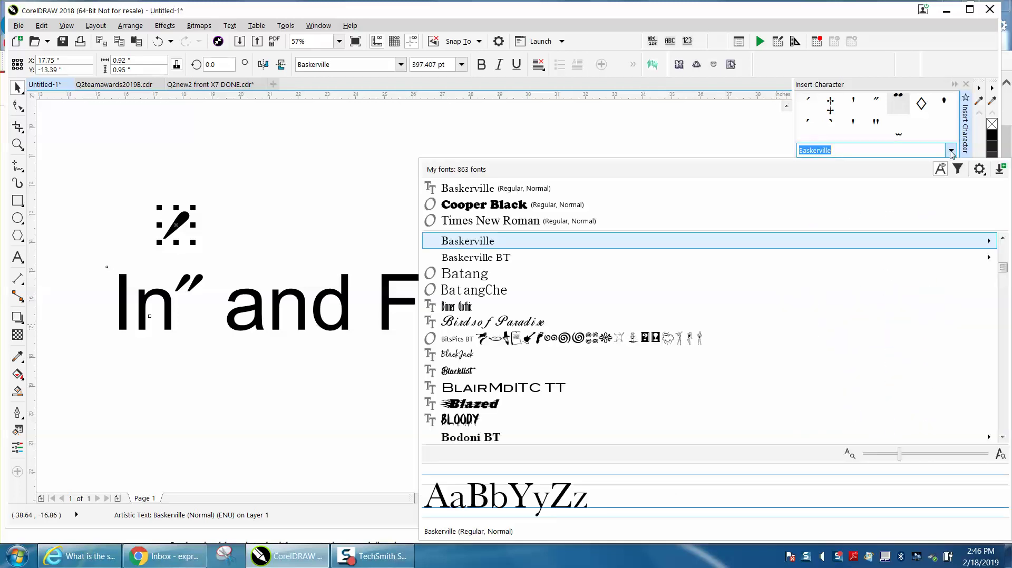
- Switch the character docker to Times New Roman and remove a trial apostrophe from the page
left_click(515, 225)
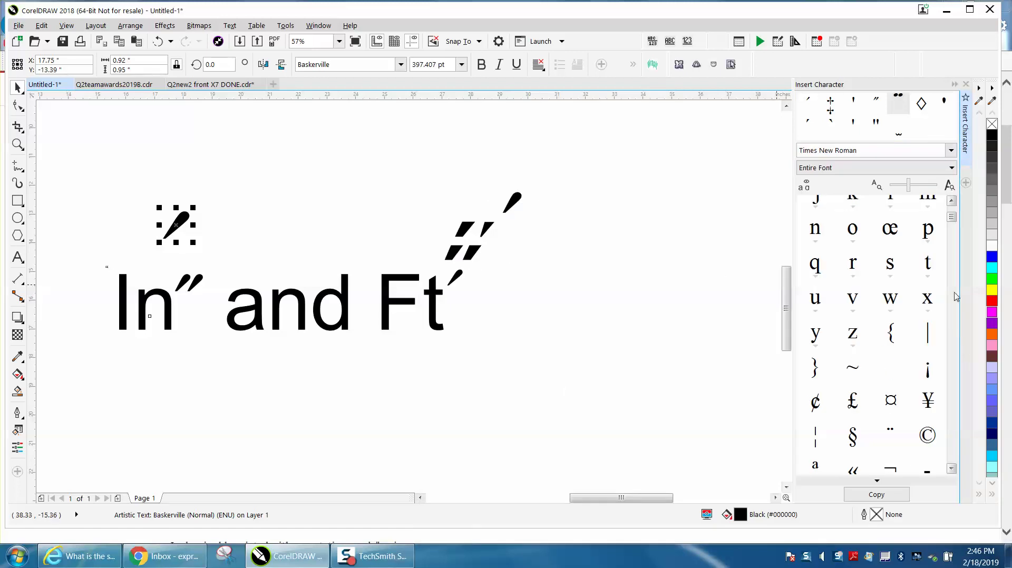
left_click_drag(954, 222, 957, 218)
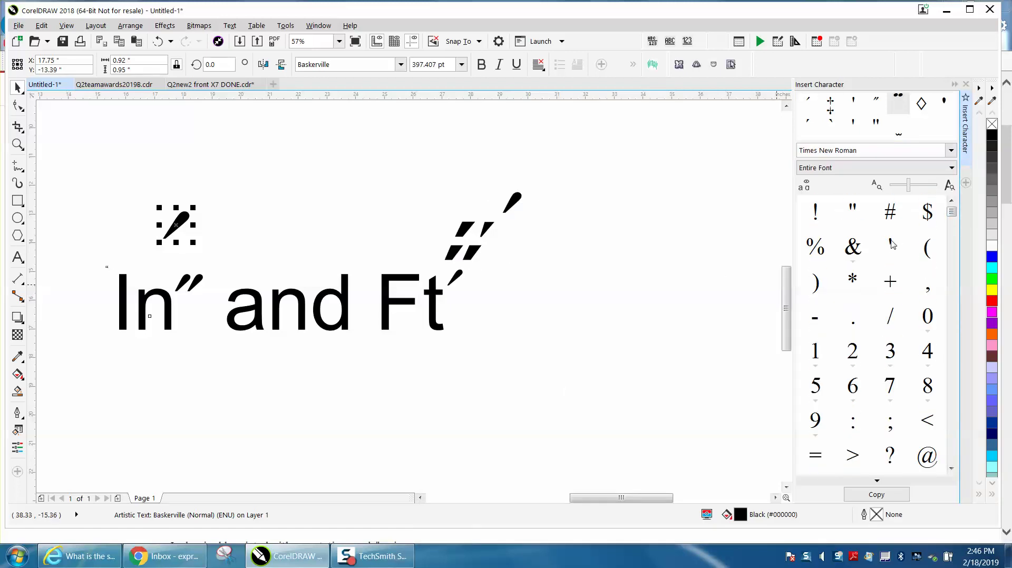
left_click_drag(891, 244, 649, 261)
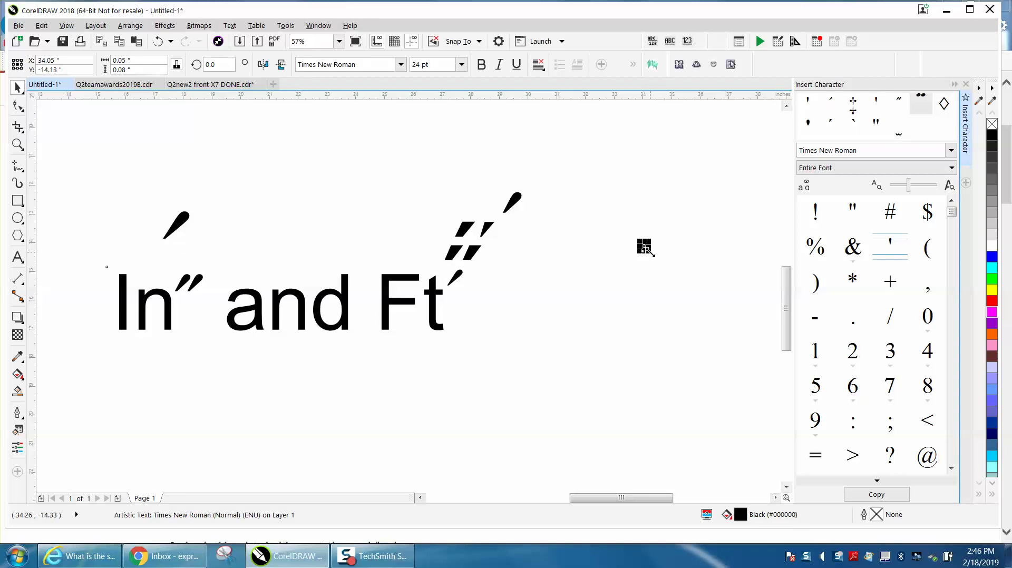
key("Delete")
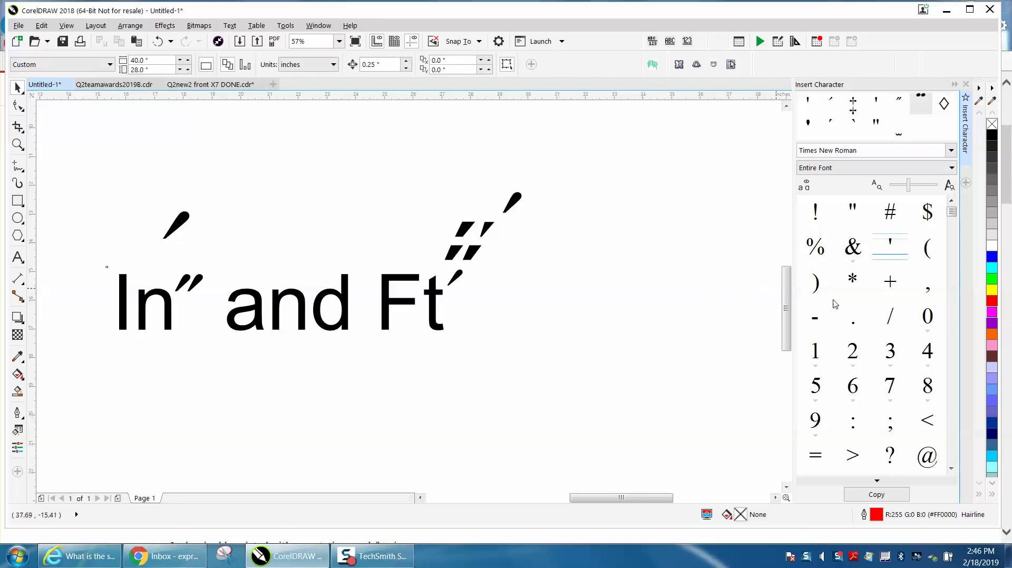
left_click_drag(952, 214, 954, 236)
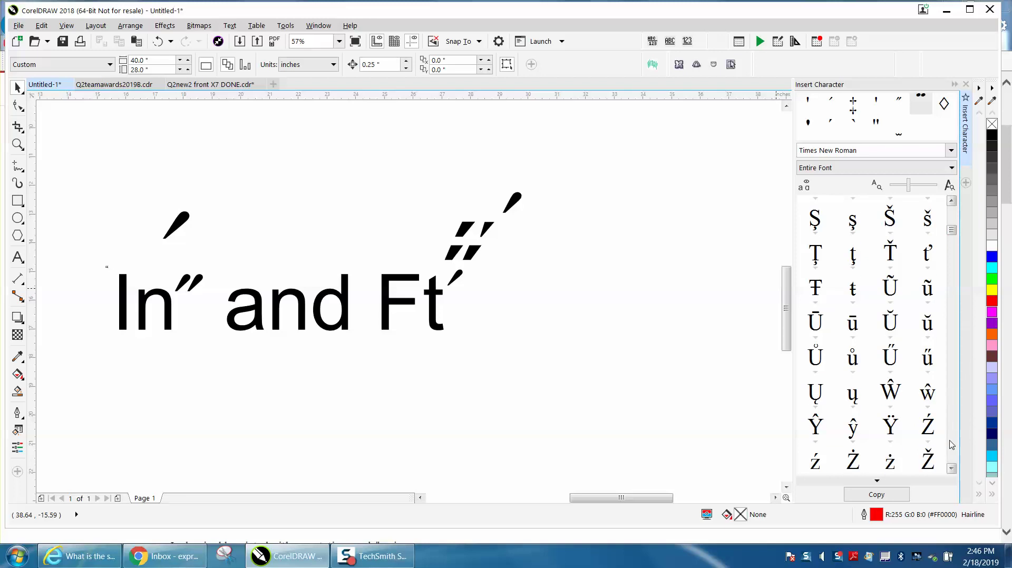
left_click_drag(952, 469, 953, 469)
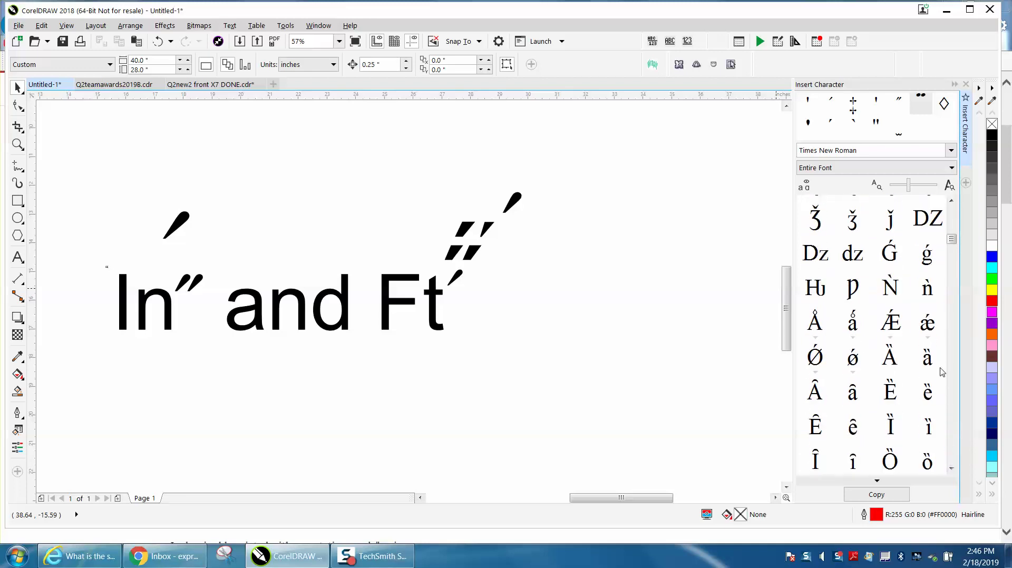
left_click_drag(952, 239, 957, 225)
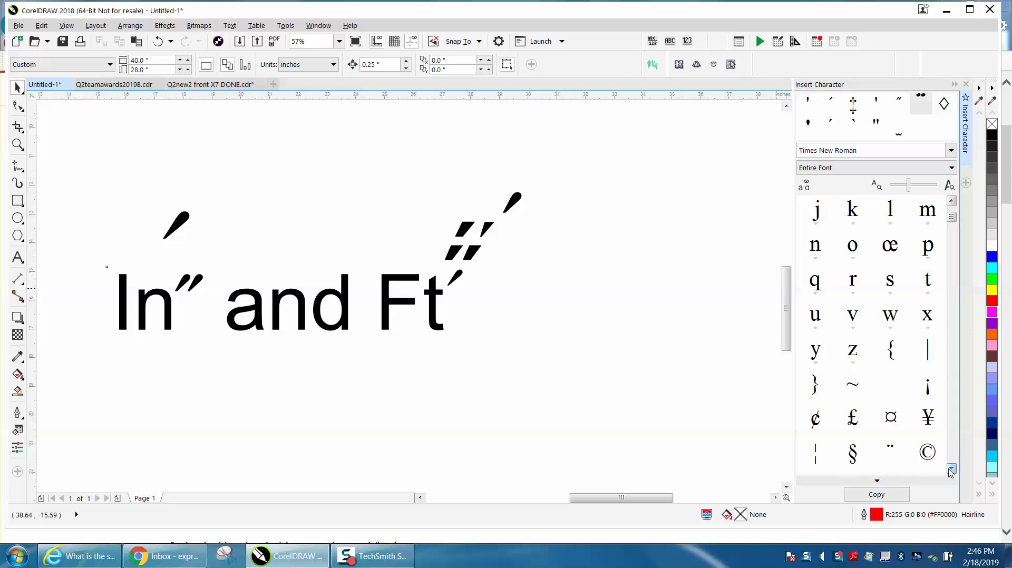
left_click_drag(952, 204, 953, 206)
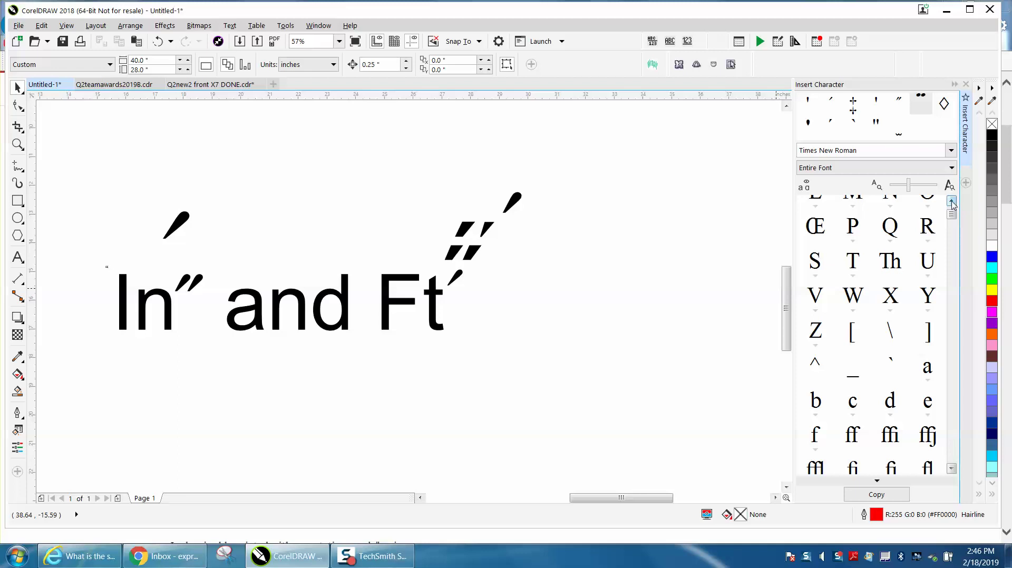
- Place a Times New Roman backtick, mirror it horizontally, and move it beside the Ft′ prime
left_click(893, 363)
left_click_drag(891, 364, 598, 316)
left_click(263, 65)
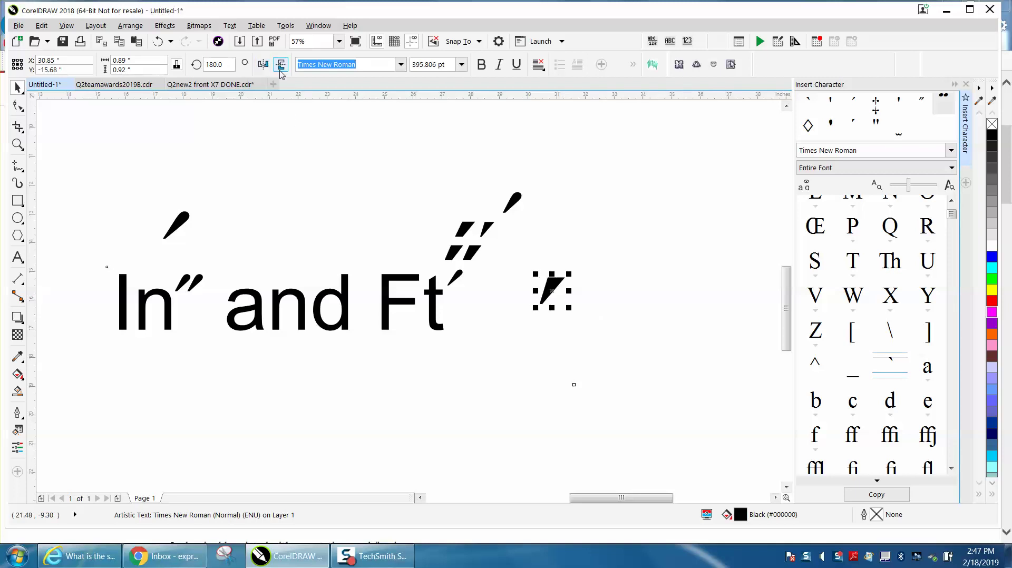
left_click_drag(562, 278, 493, 274)
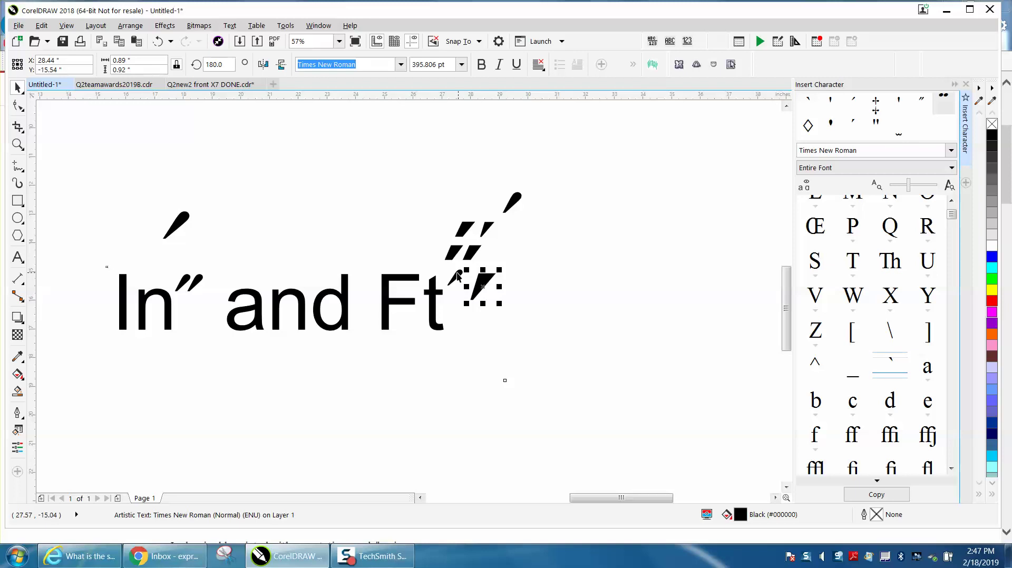
- Zoom in on the heading and drop a double-dagger glyph from the recent glyphs above 'and'
left_click(17, 144)
left_click_drag(105, 259, 573, 358)
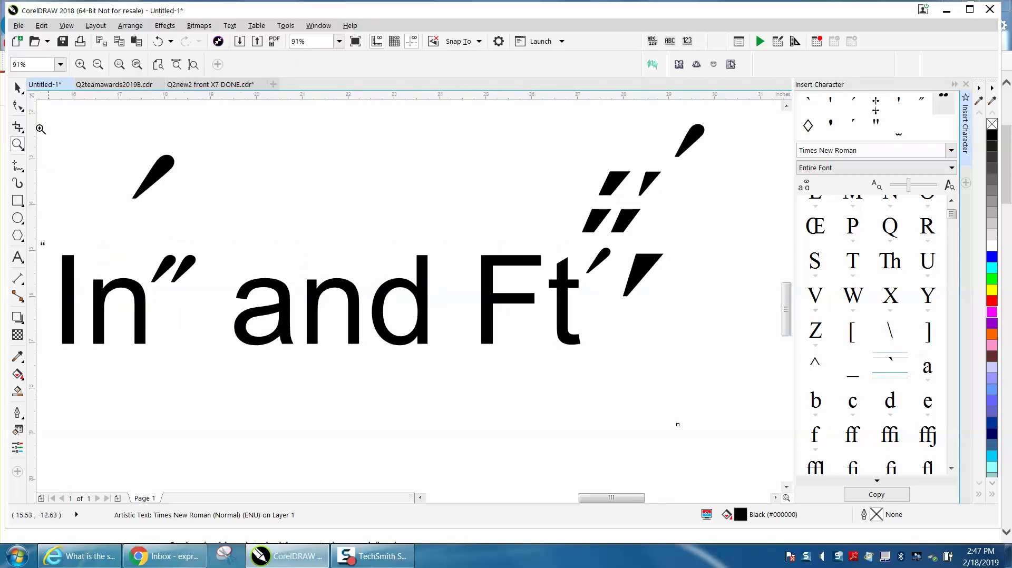
left_click(18, 87)
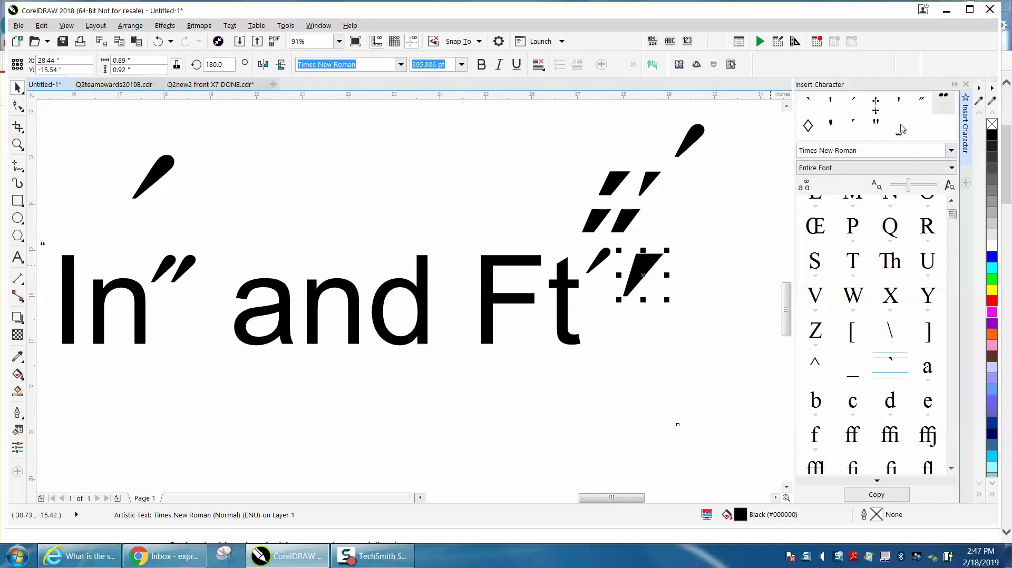
left_click(875, 112)
left_click_drag(876, 113, 549, 228)
- Zoom in on the stacked cross glyphs and give them no fill with a red outline
left_click(17, 144)
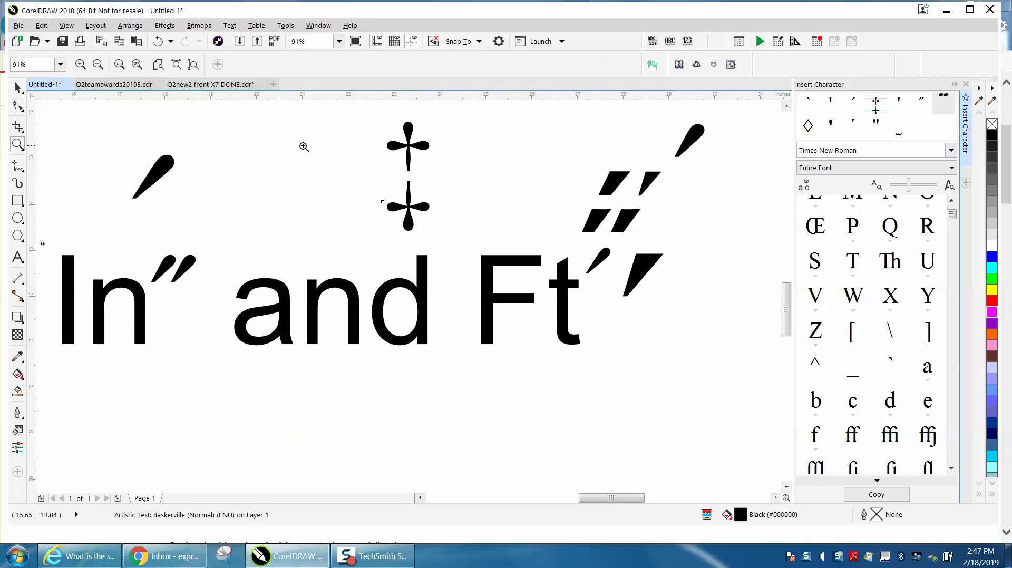
left_click_drag(375, 119, 500, 231)
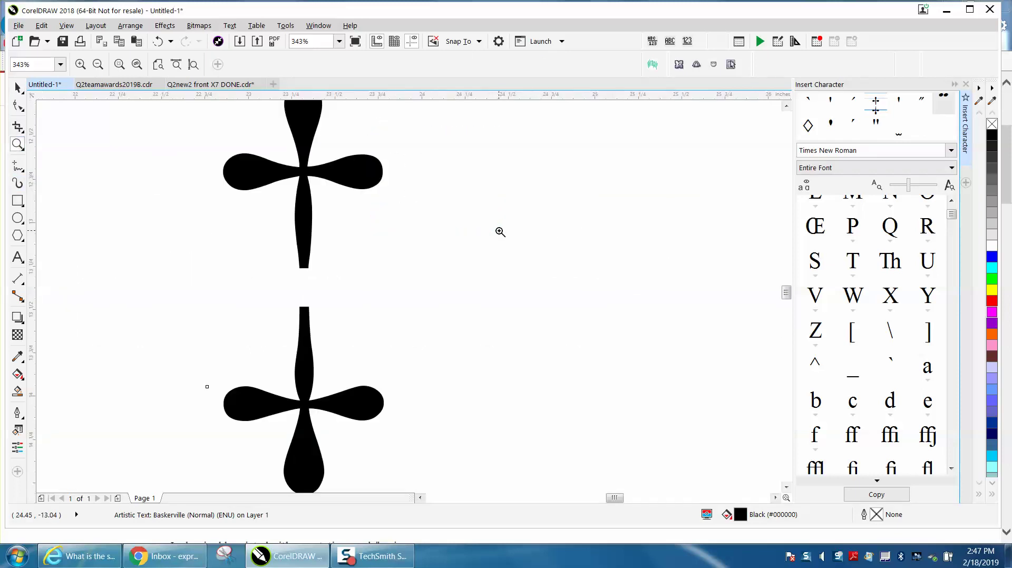
left_click(18, 88)
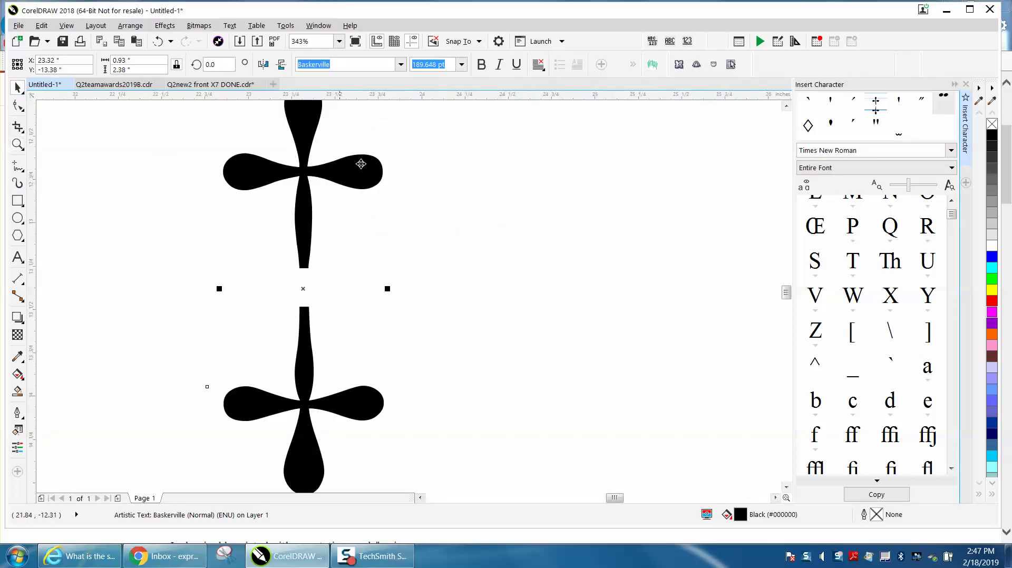
left_click(991, 125)
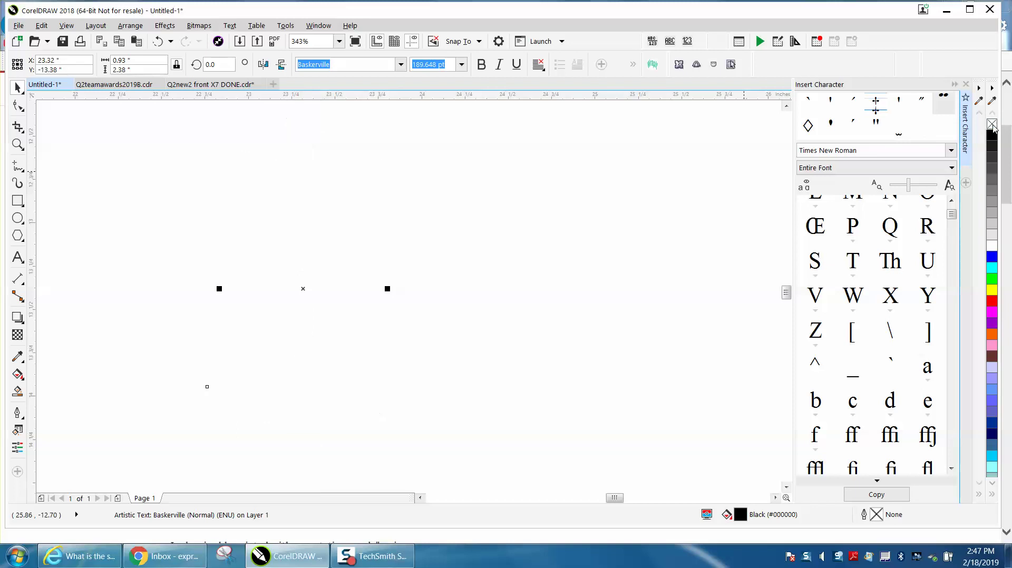
right_click(992, 301)
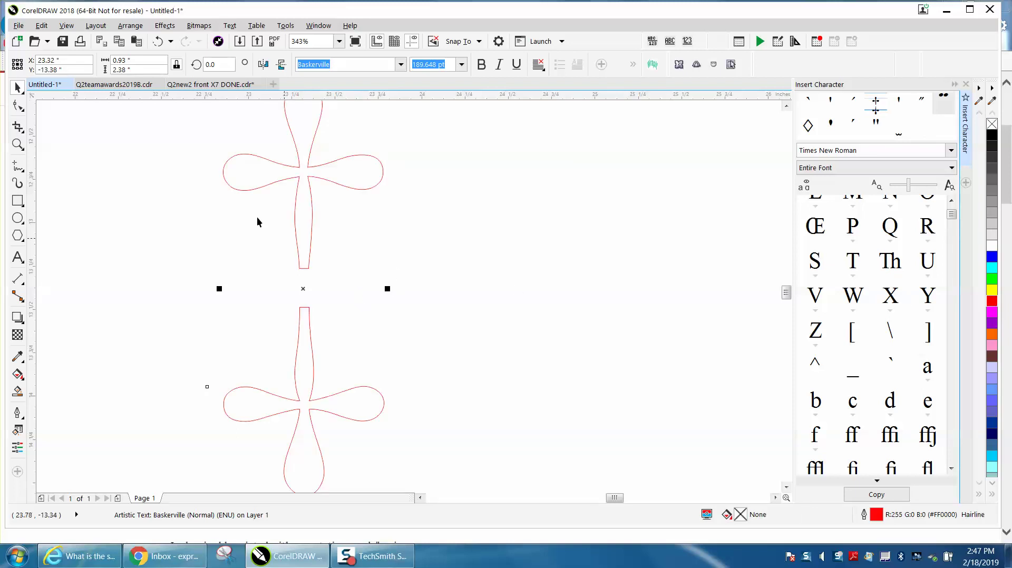
left_click(361, 211)
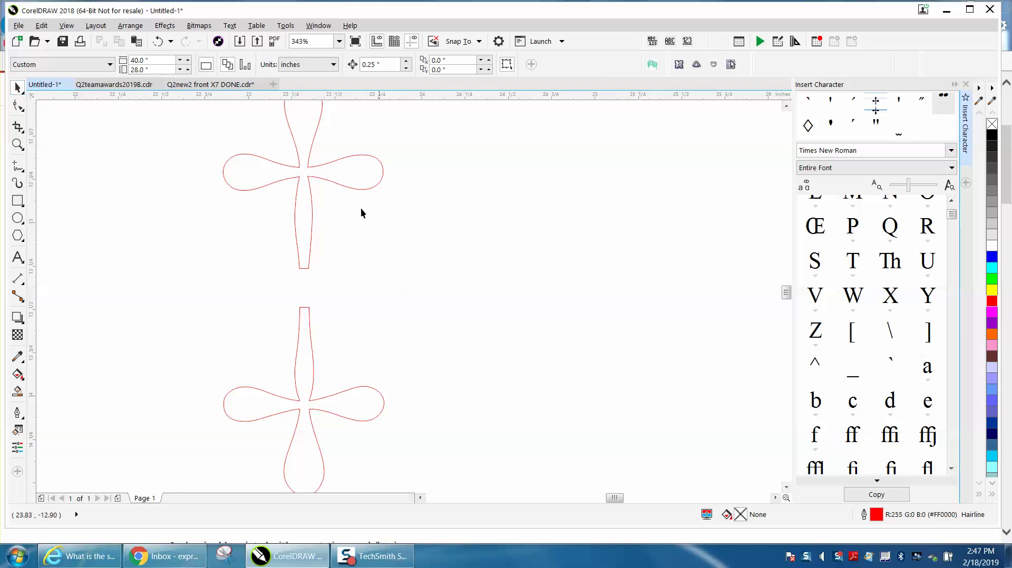
left_click(312, 217)
scroll(319, 219, "down", 4)
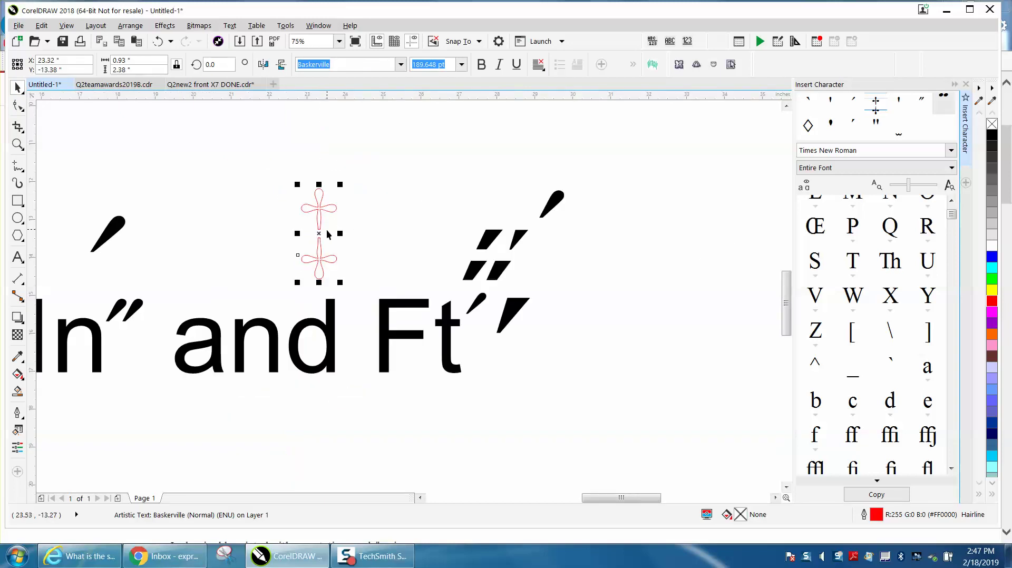
- Zoom to the red cross glyphs, select the cross text, and open the Arrange menu
key("z")
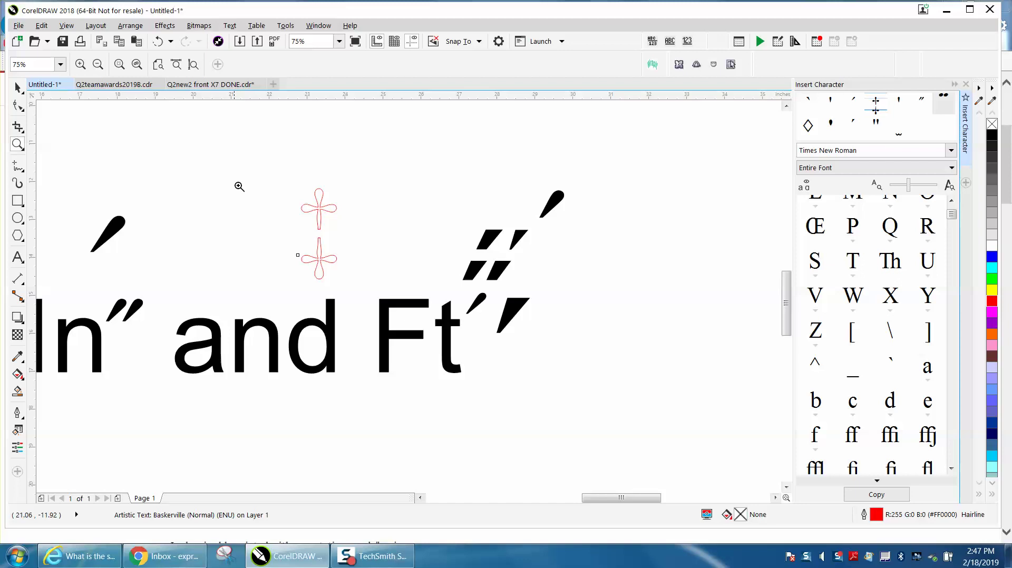
left_click_drag(237, 187, 464, 308)
key("space")
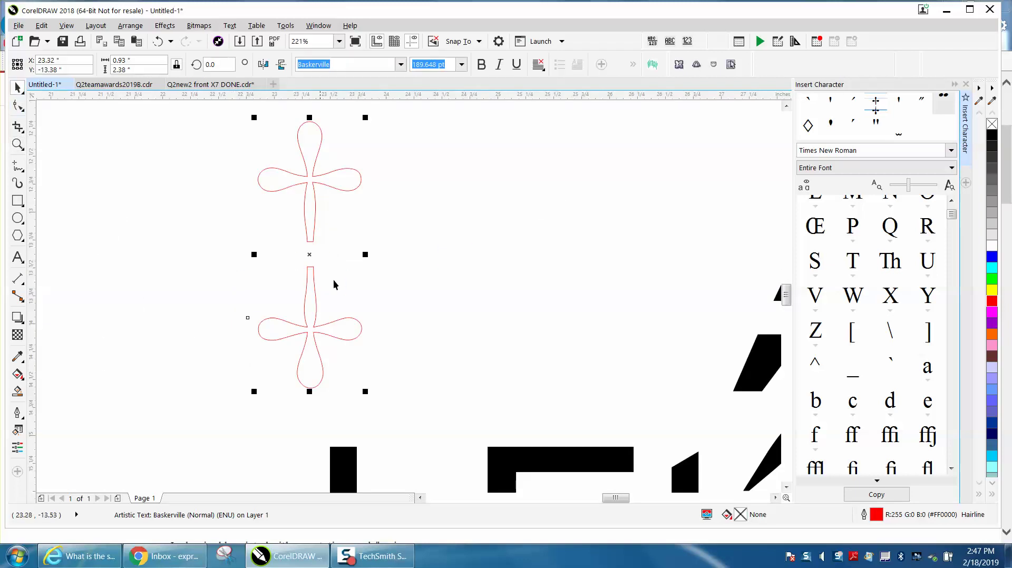
left_click(320, 280)
left_click(311, 280)
left_click(368, 289)
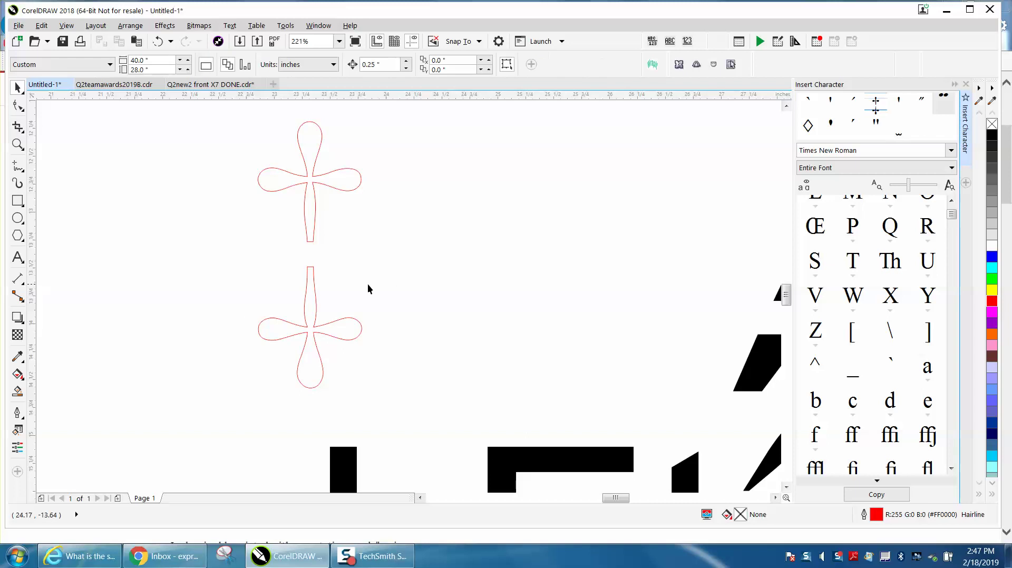
left_click(315, 286)
left_click(213, 128)
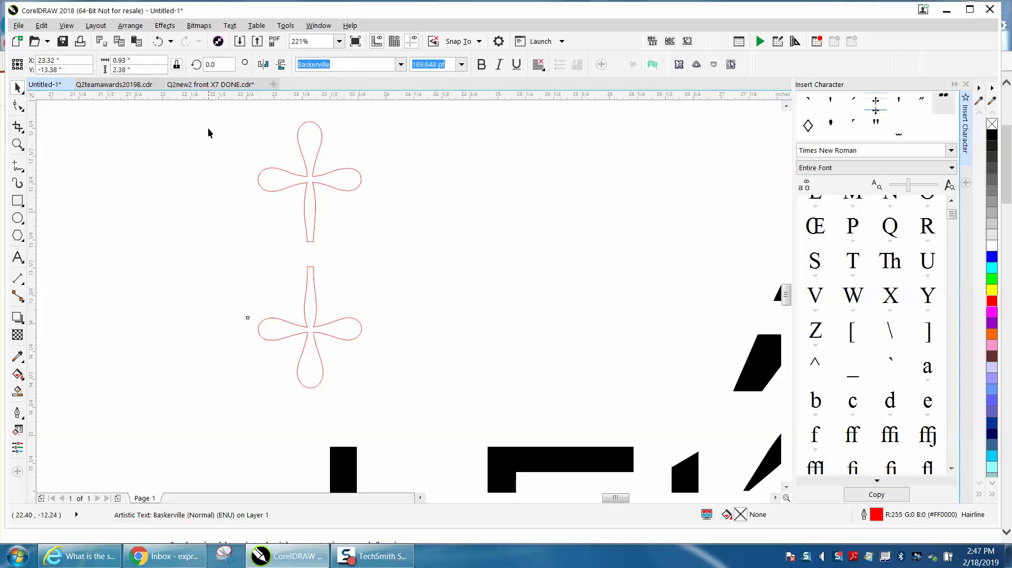
left_click_drag(361, 284, 511, 407)
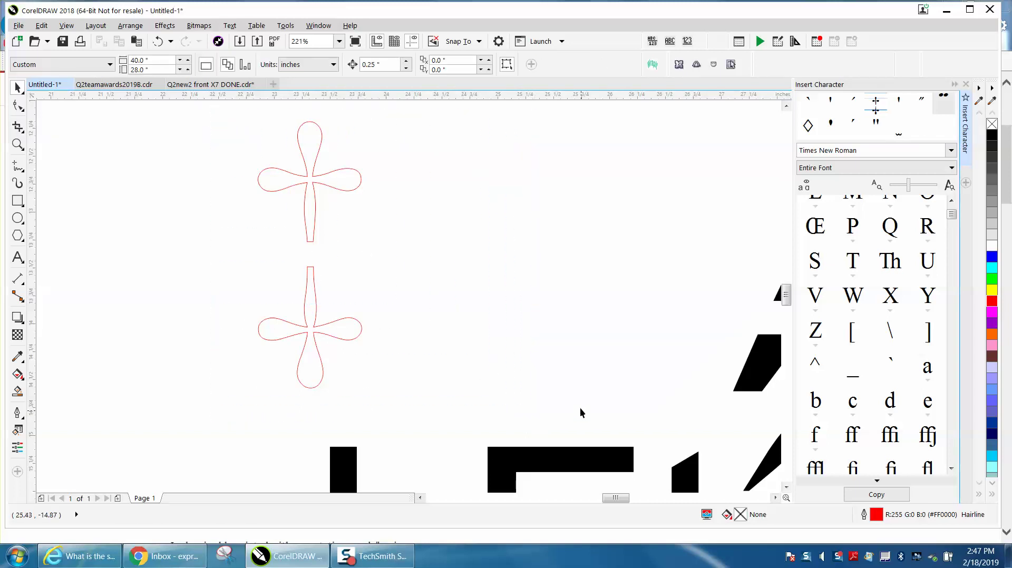
left_click_drag(581, 409, 580, 409)
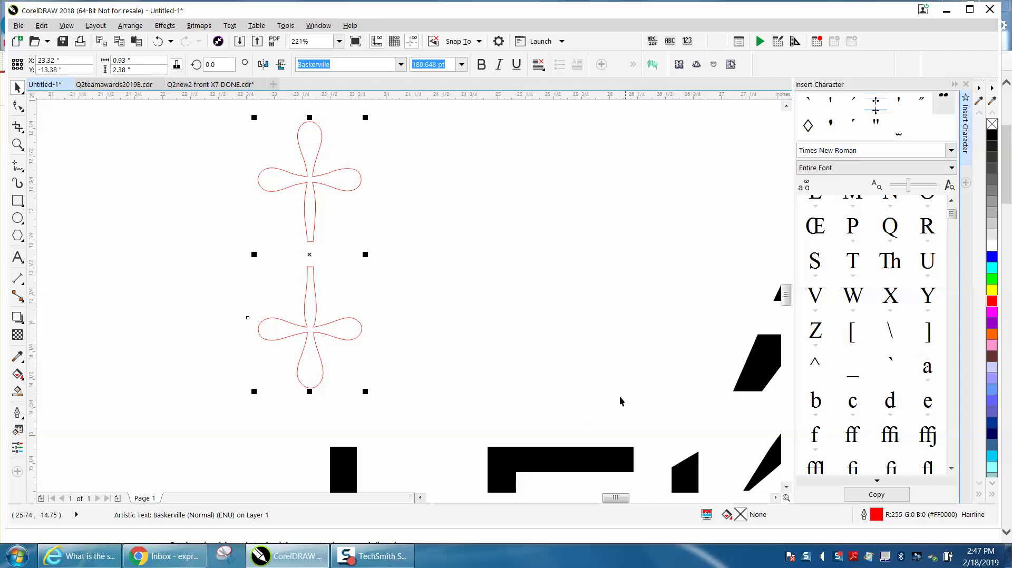
left_click(443, 284)
left_click(315, 238)
left_click(129, 26)
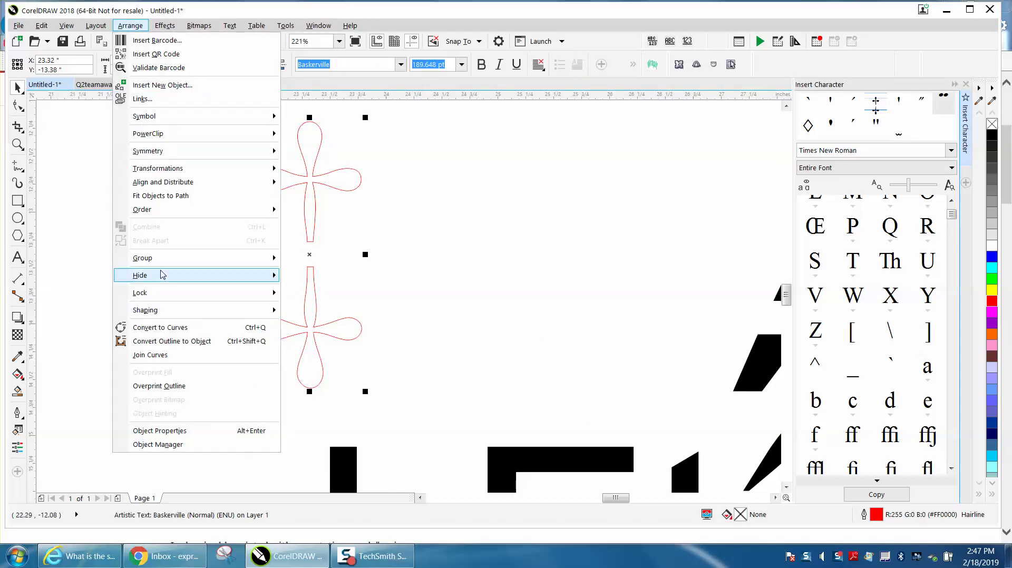
- Convert the cross text to curves and break it apart into two separate crosses
left_click(185, 328)
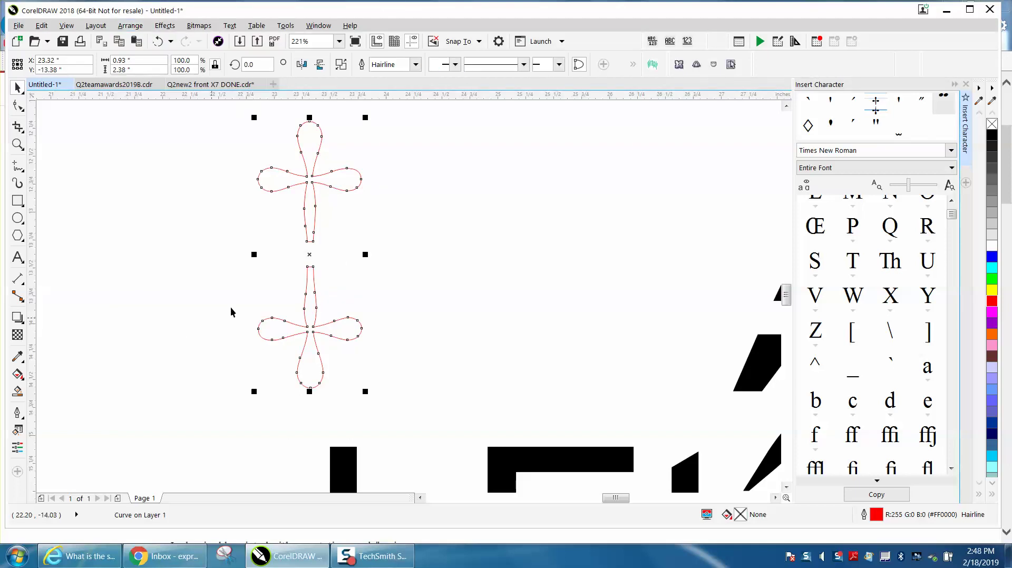
left_click(130, 25)
left_click(166, 241)
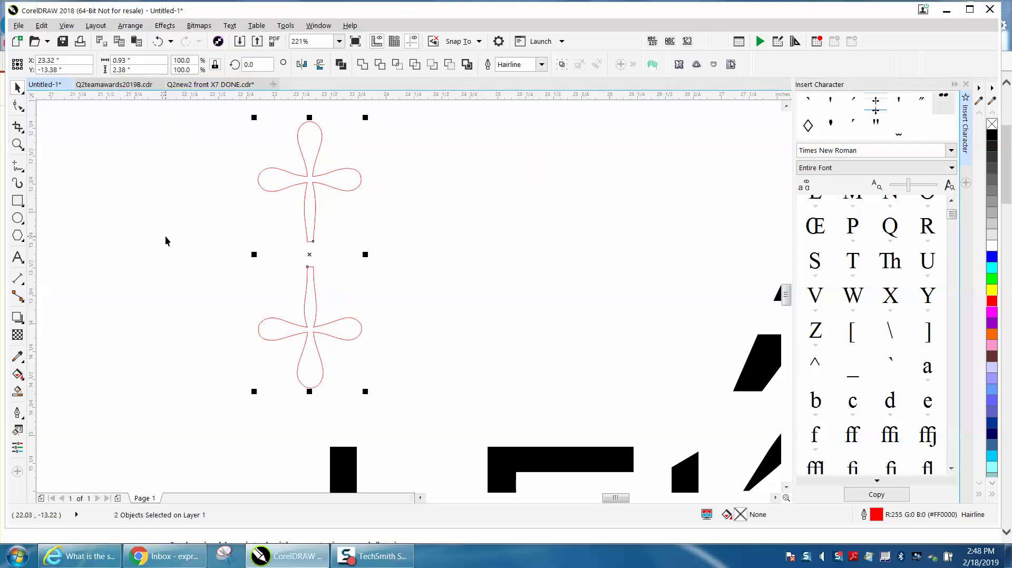
- Move the upper cross down onto the lower one and weld both into one shape
left_click(165, 237)
left_click(312, 201)
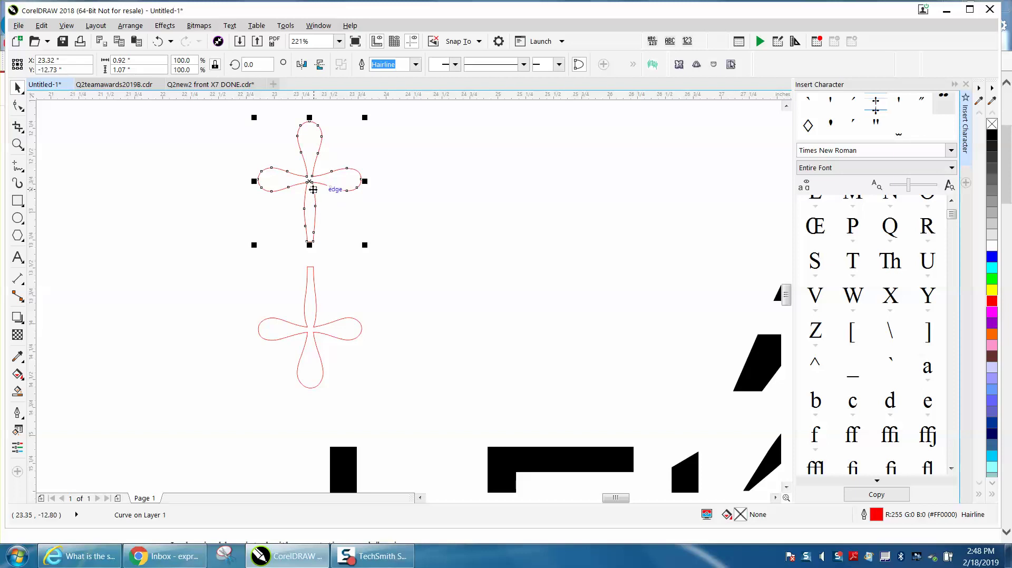
left_click_drag(311, 182, 312, 210)
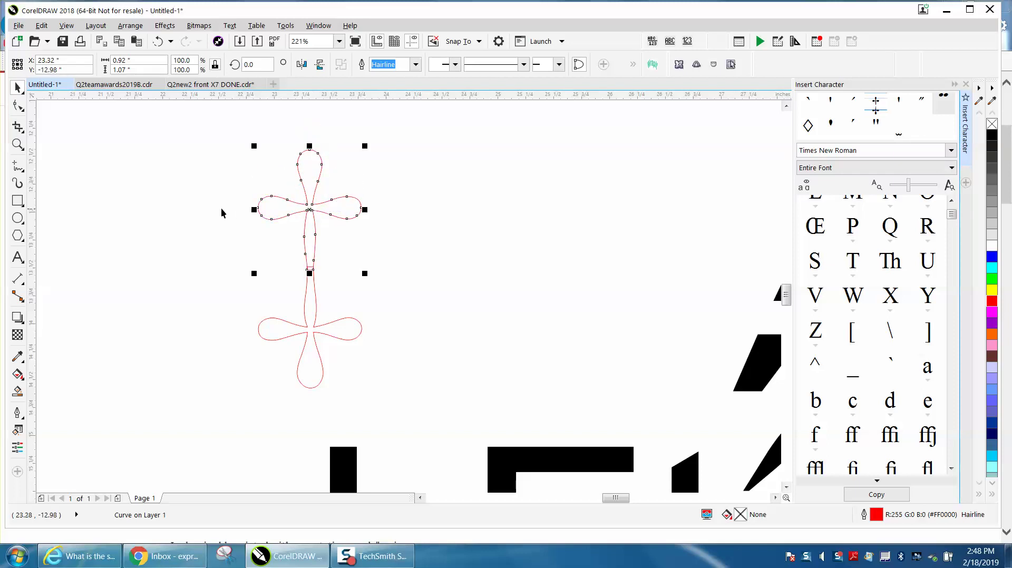
left_click_drag(215, 135, 402, 368)
left_click_drag(446, 395, 446, 395)
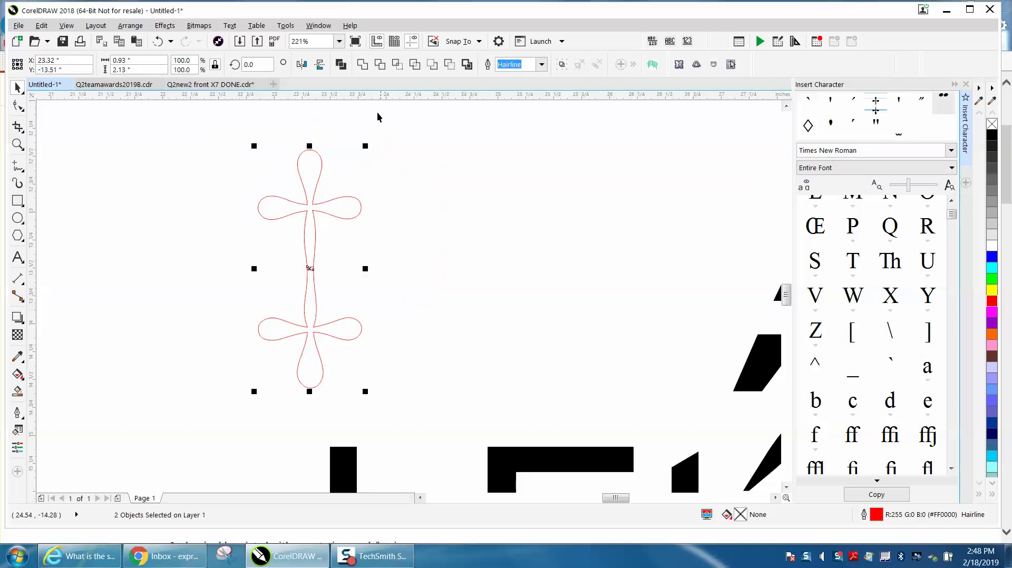
left_click(542, 286)
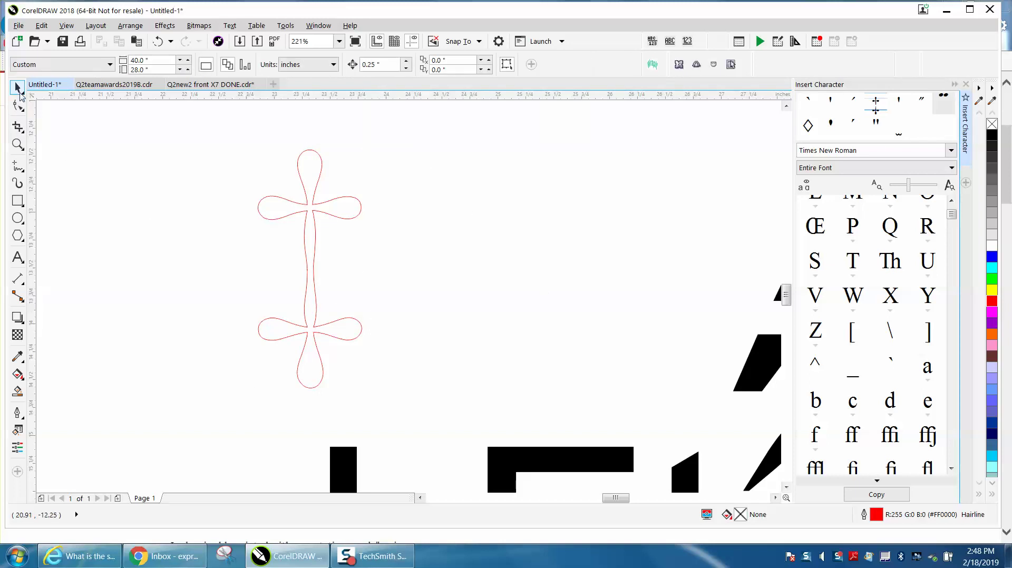
- Fill the welded double cross solid black from the palette, then reselect it to show its rotation handles
left_click(309, 229)
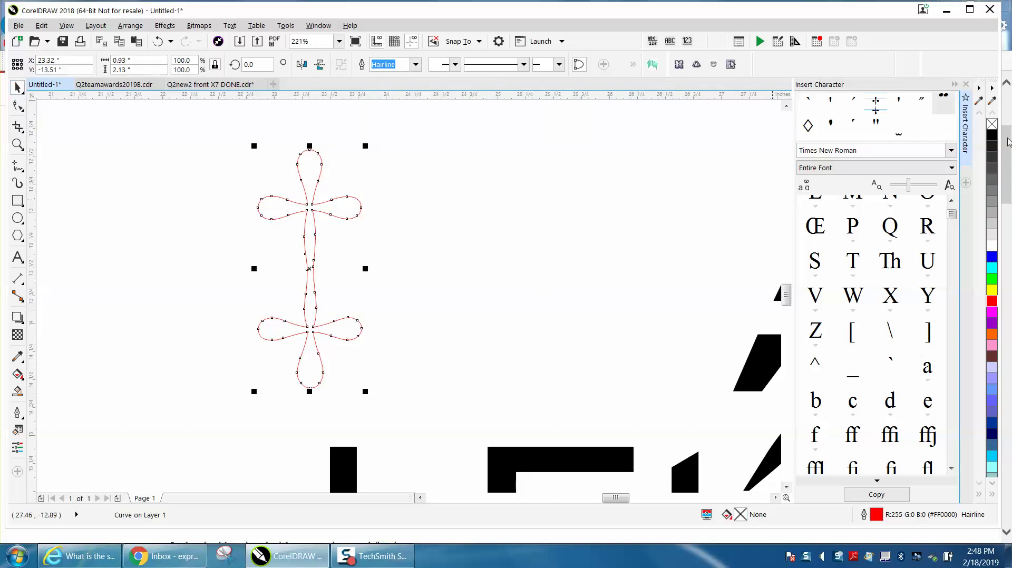
left_click(992, 135)
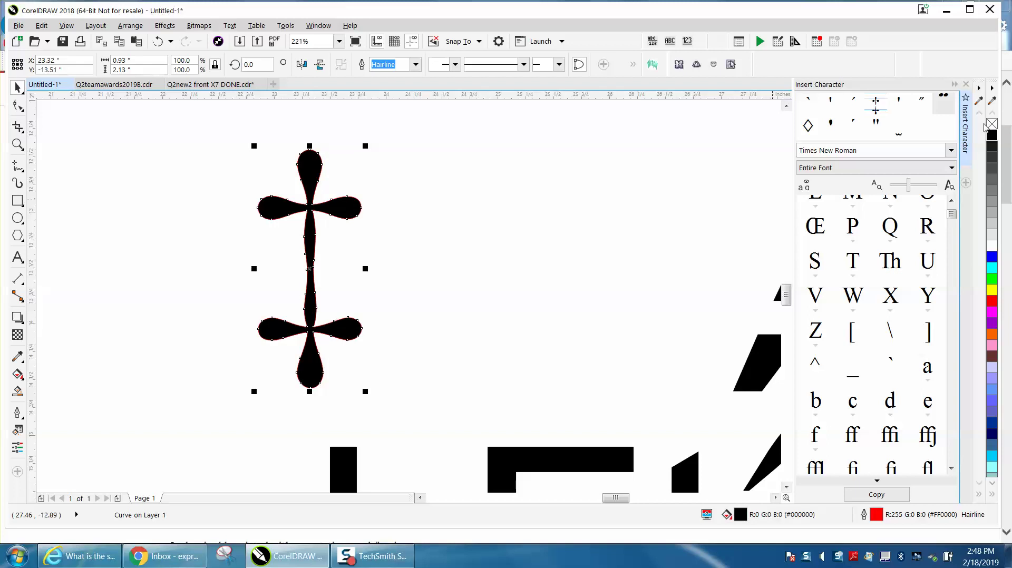
left_click(560, 194)
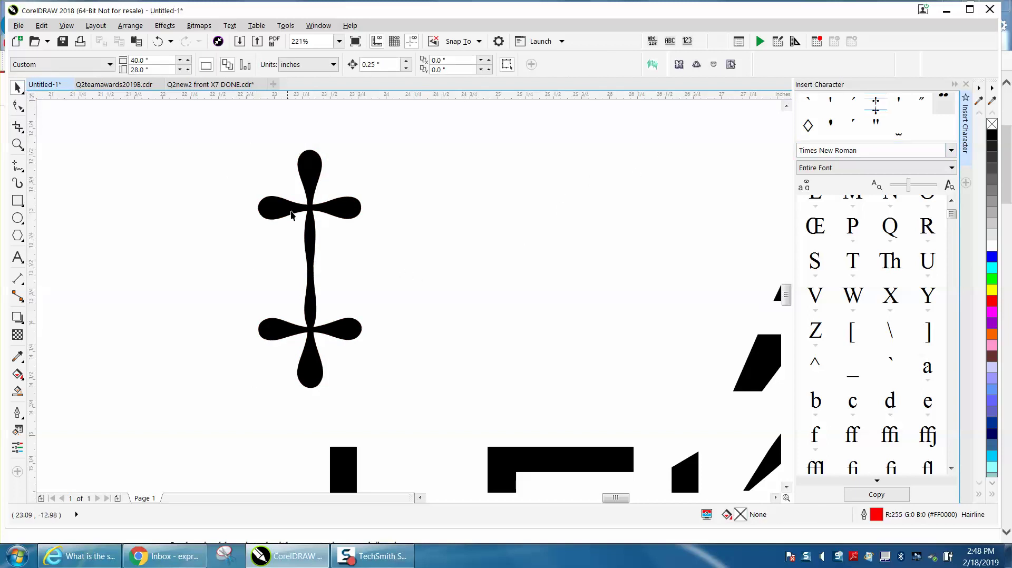
left_click(309, 219)
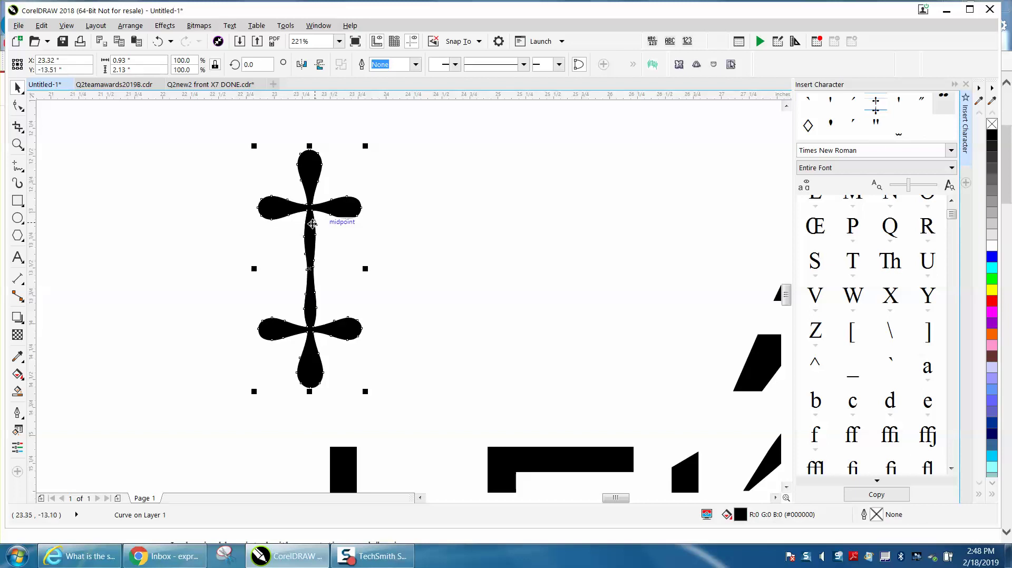
left_click(312, 249)
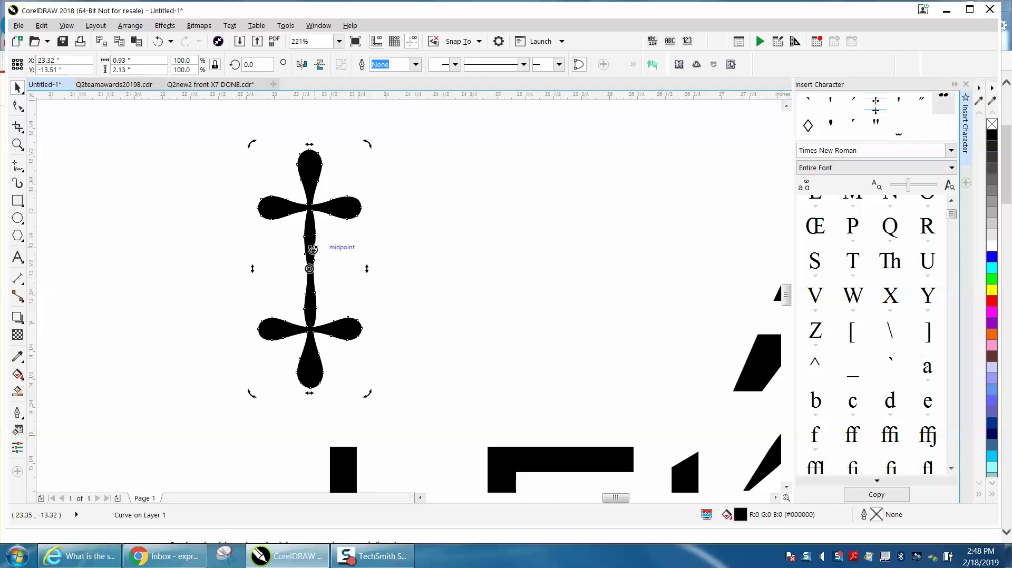
- Add a duplicate of the black cross rotated 90° over the original, then zoom to the text and motif
left_click(252, 64)
type("90")
key("Return")
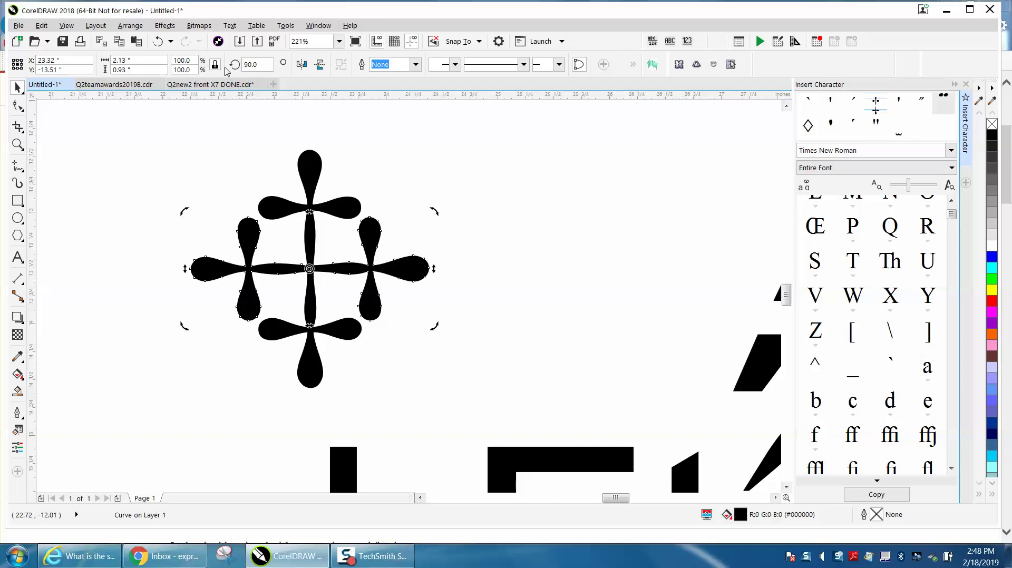
key("Escape")
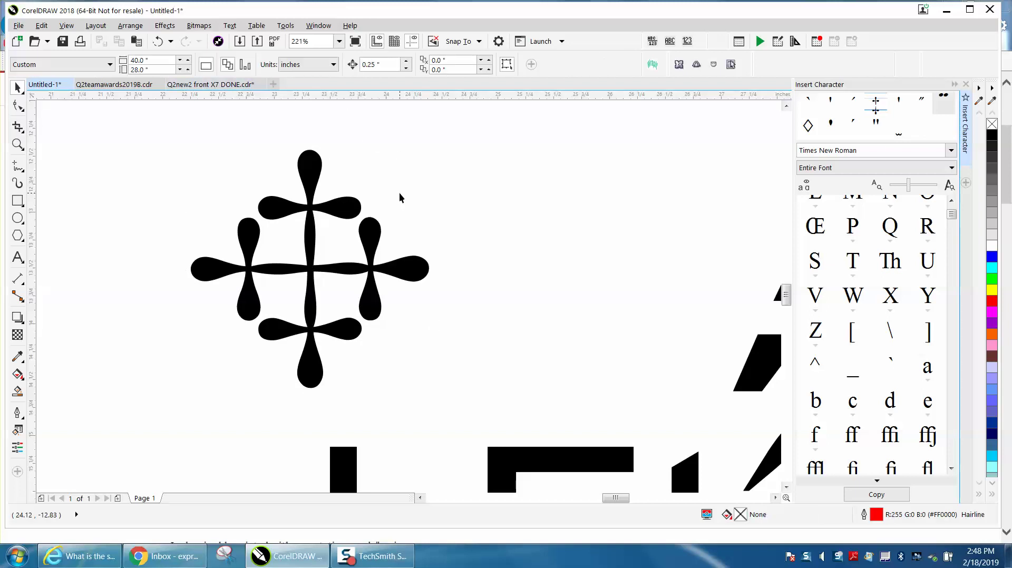
scroll(382, 191, "down", 1)
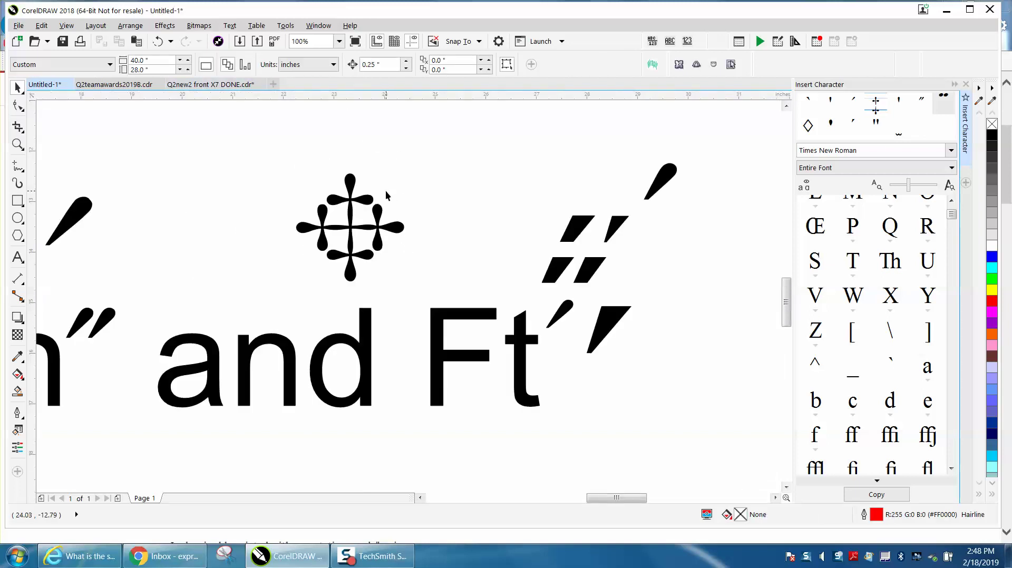
scroll(385, 191, "down", 1)
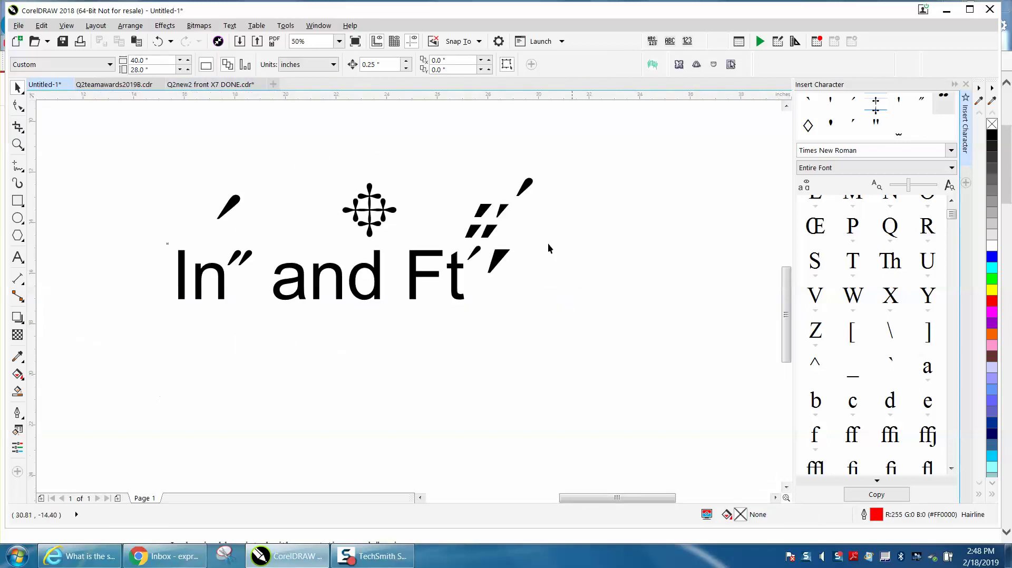
left_click(18, 145)
left_click_drag(148, 188, 599, 314)
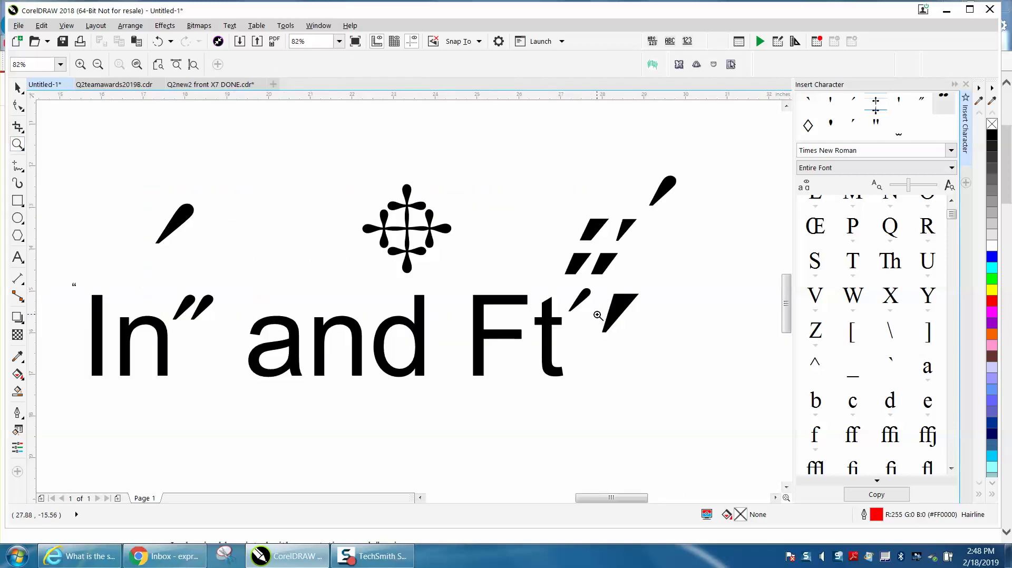